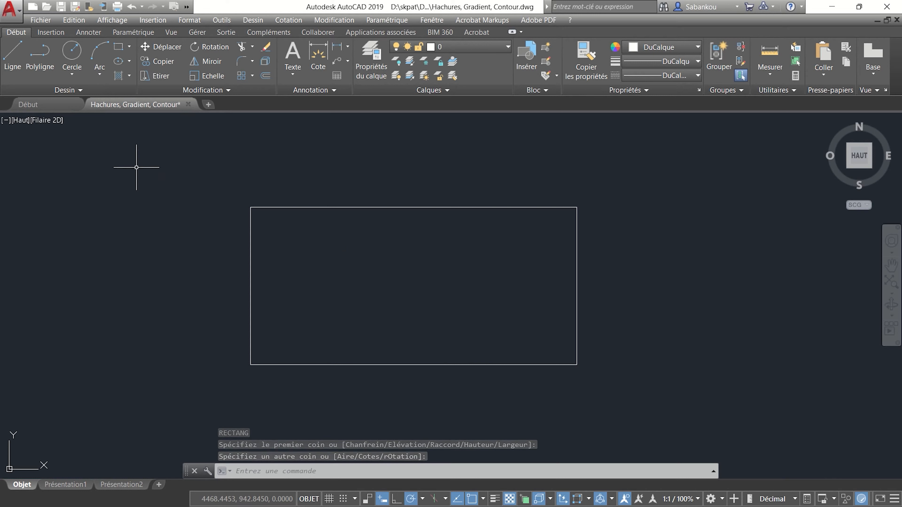
Hatch the inside of the rectangle with the ANGLE pattern using the HACHURES command.
left_click(129, 76)
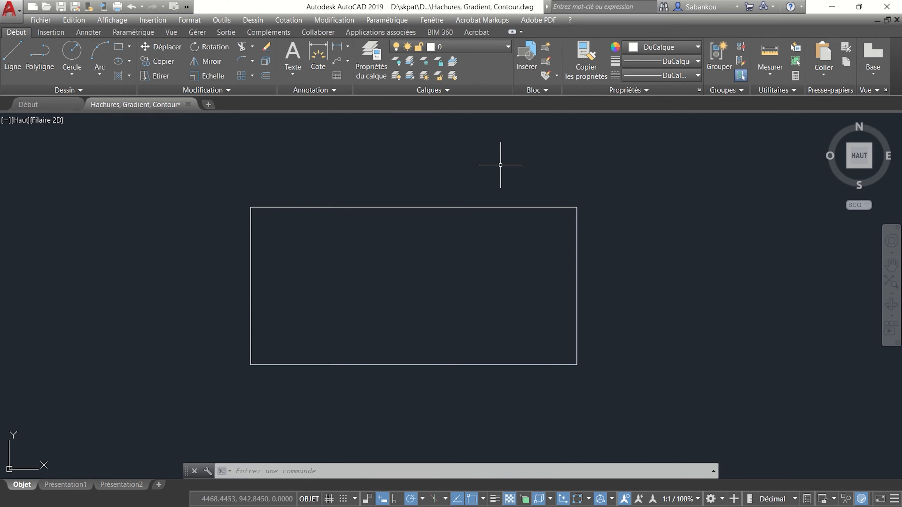
type("HACHu")
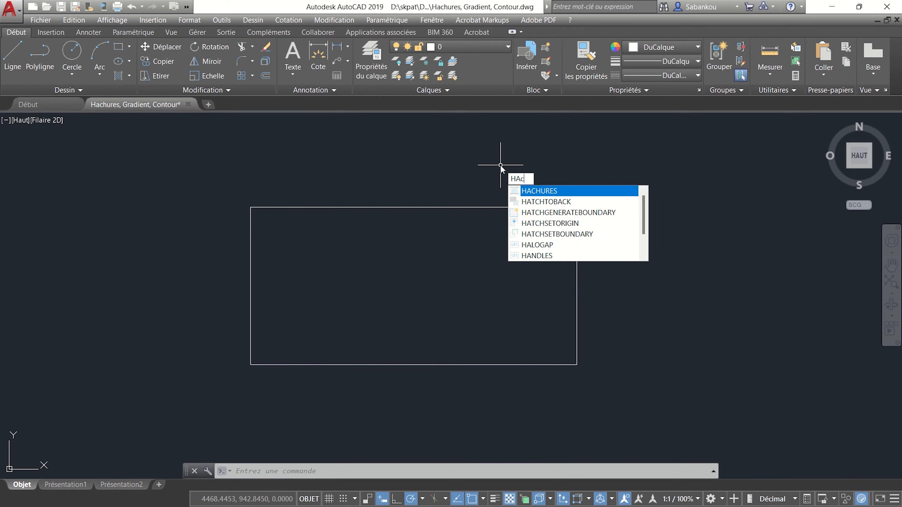
type("res")
key("Return")
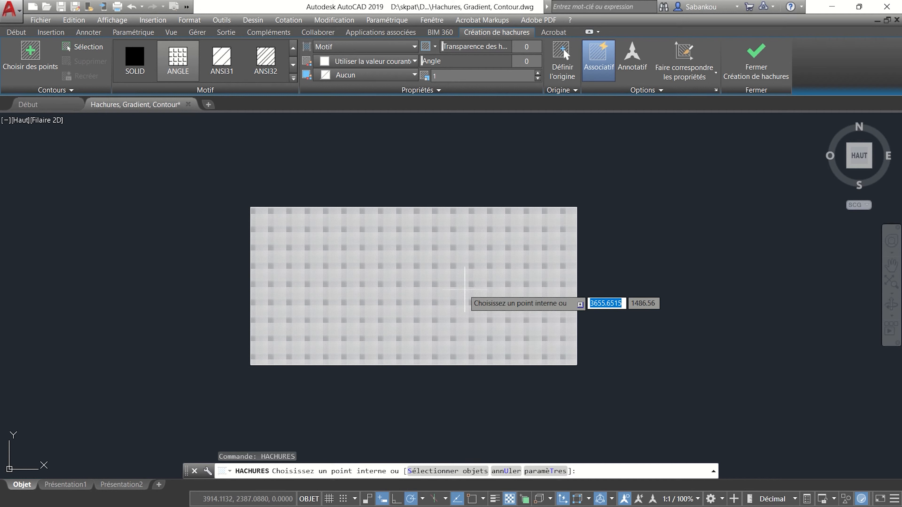
left_click(461, 281)
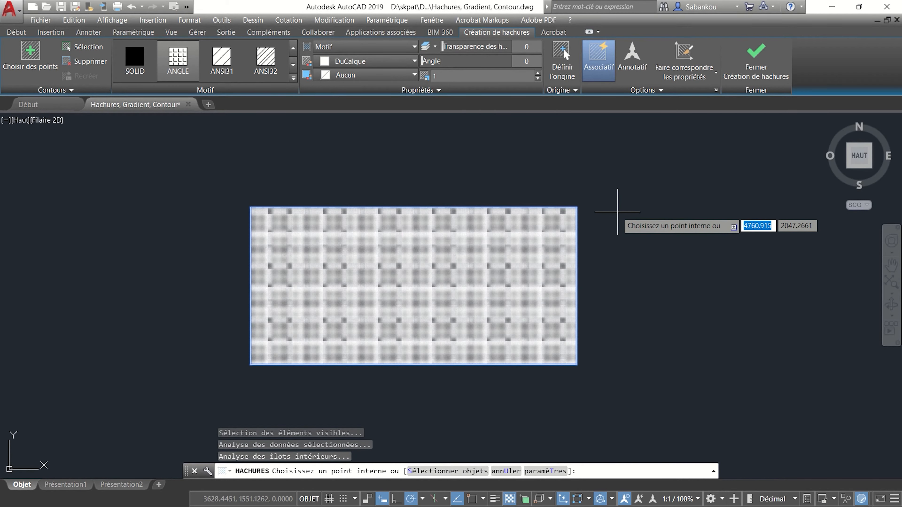
key("Return")
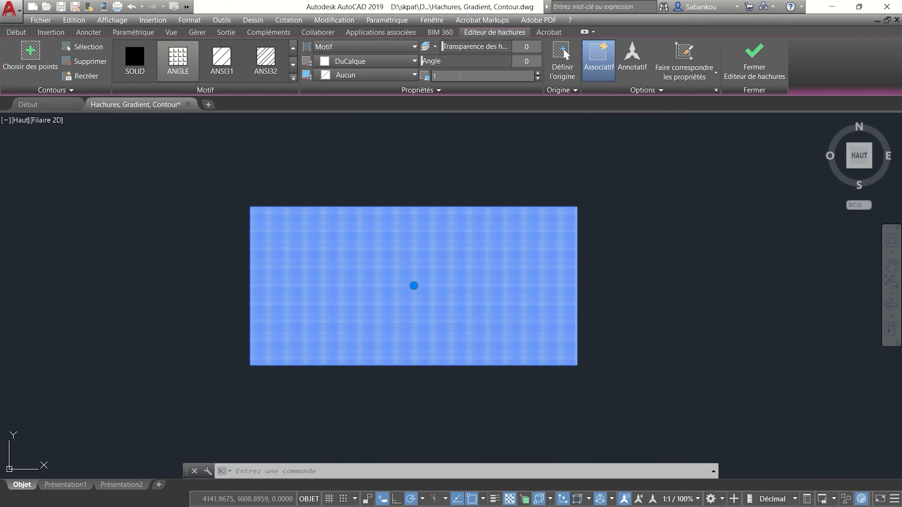
Set the scale of the rectangle's hatch pattern to 10.
type("0")
key("Return")
scroll(355, 232, "up", 3)
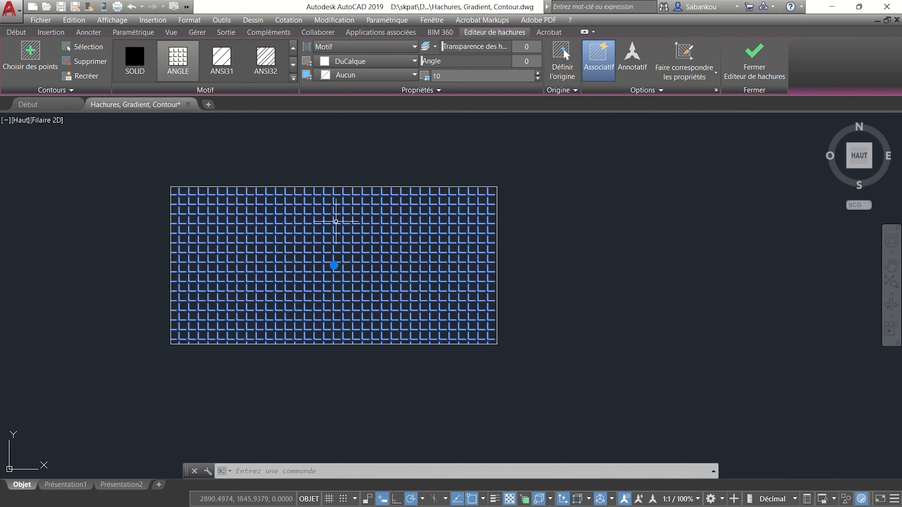
scroll(365, 235, "down", 2)
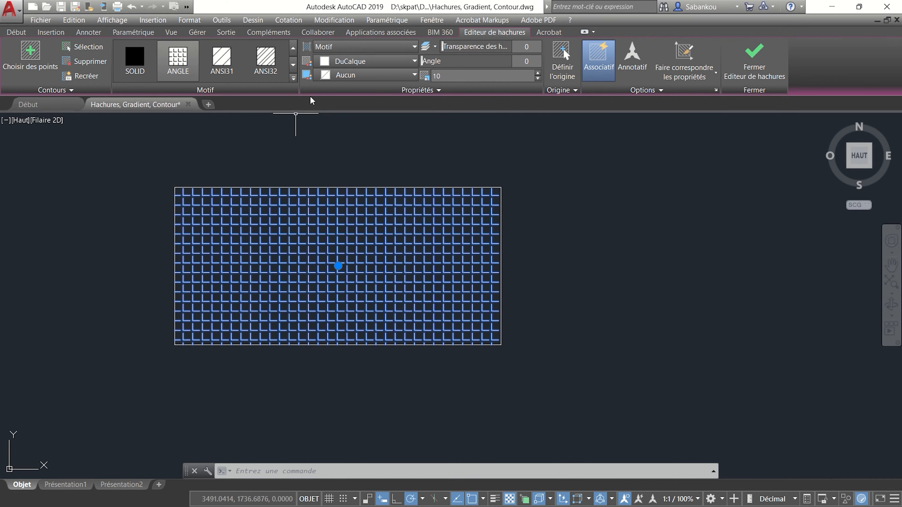
Change the rectangle's hatch pattern to ANSI33 and deselect the hatch.
left_click(209, 79)
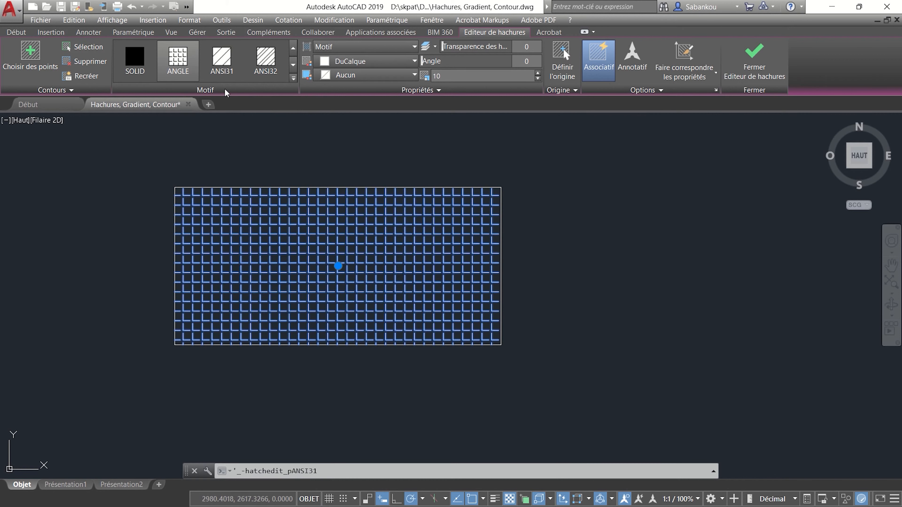
left_click(293, 77)
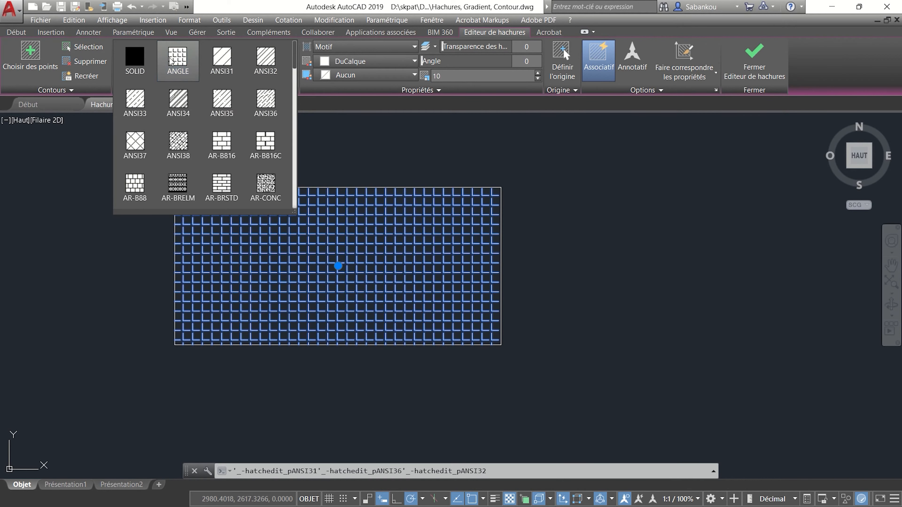
left_click(145, 113)
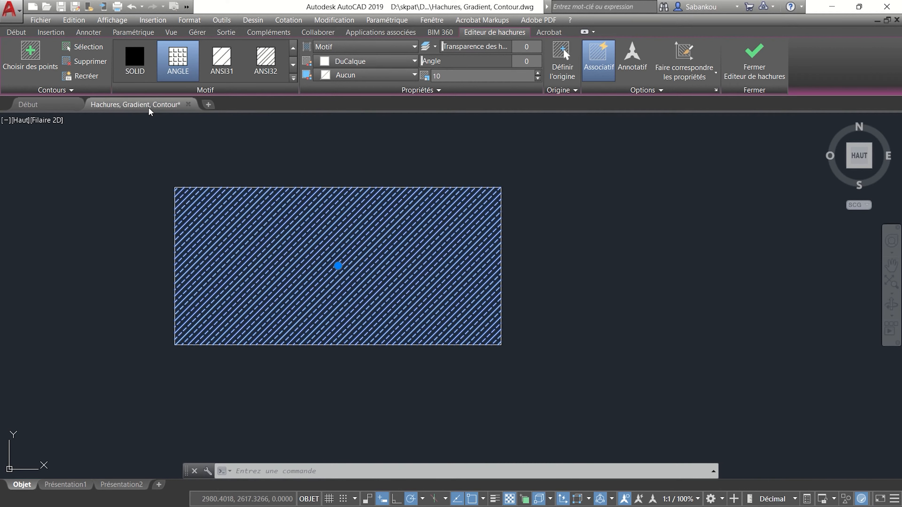
scroll(381, 258, "up", 1)
scroll(401, 256, "down", 1)
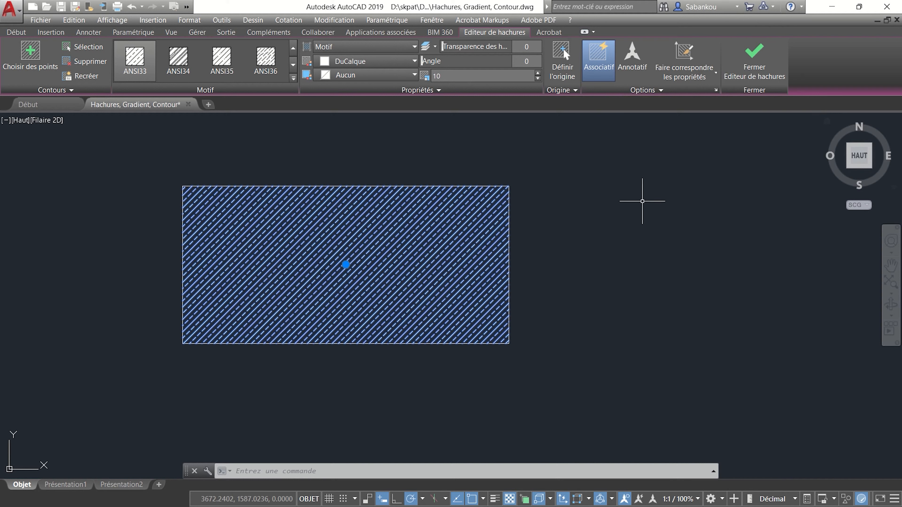
key("Escape")
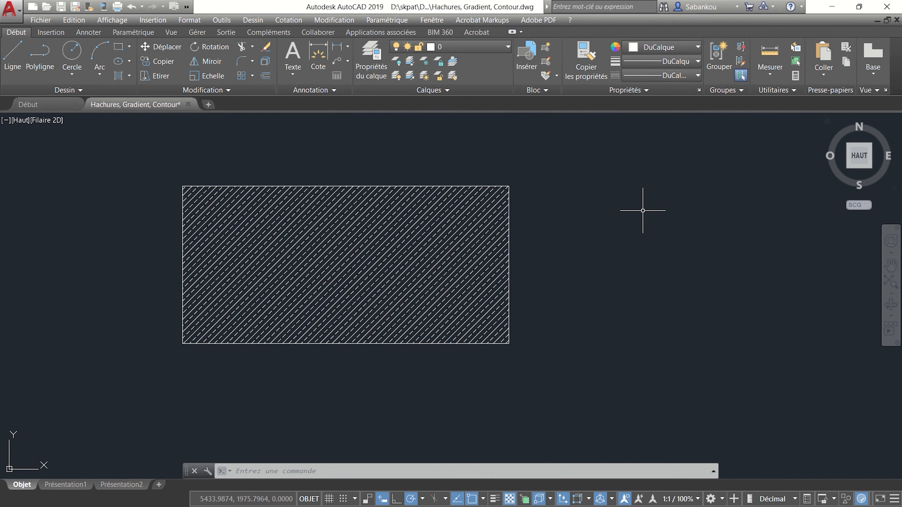
Draw four connected line segments beside the hatched rectangle, with the last segment crossing the first to enclose a four-sided area.
scroll(643, 210, "down", 3)
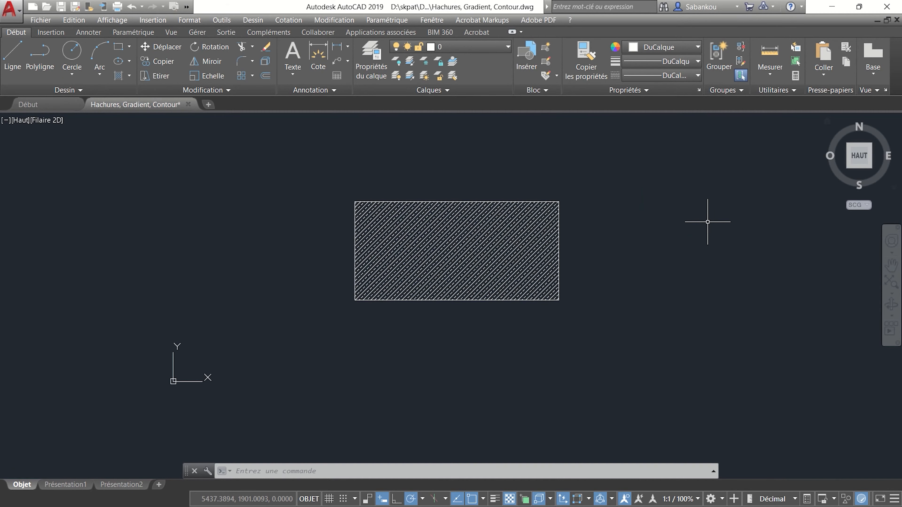
mouse_move(706, 219)
middle_mouse_down()
mouse_move(590, 228)
mouse_move(582, 220)
middle_mouse_up()
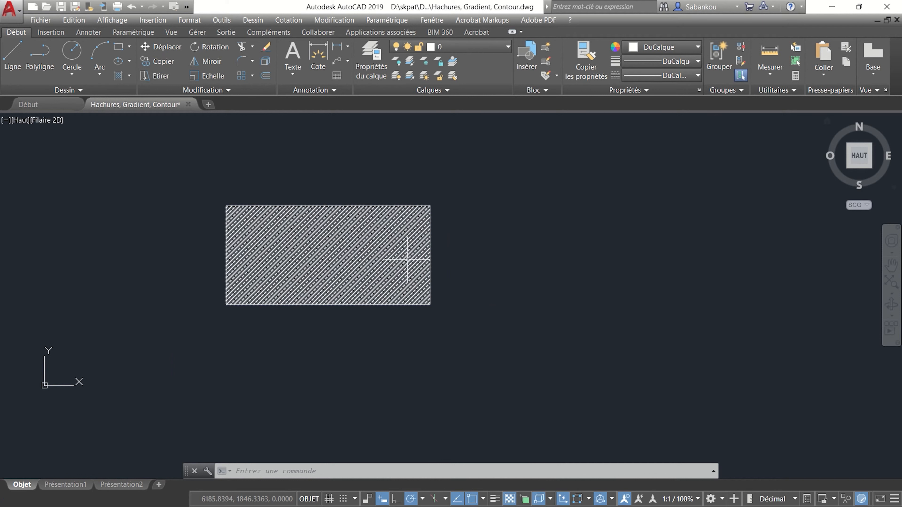
scroll(493, 259, "up", 2)
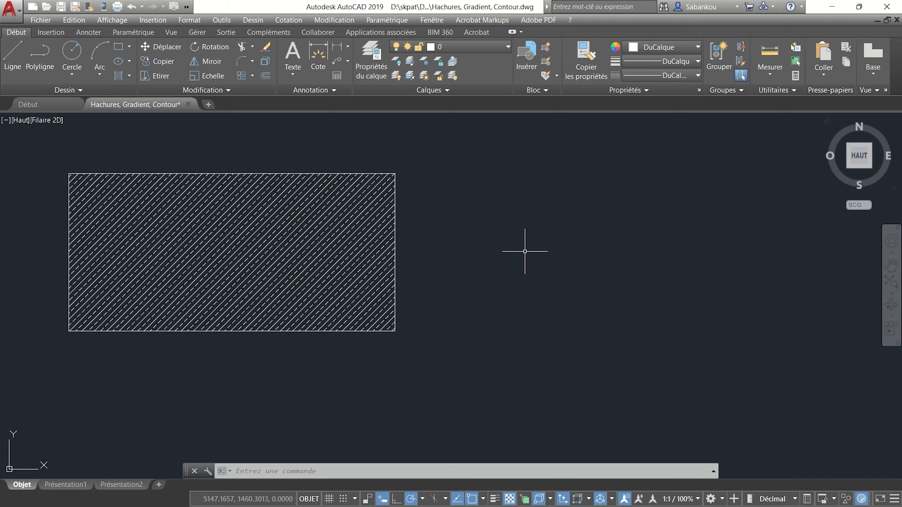
type("L")
key("Return")
left_click(491, 278)
left_click(614, 193)
left_click(724, 328)
left_click(584, 374)
left_click(507, 189)
key("Return")
Fill the area enclosed by the crossing lines with a GR_LINEAIRE gradient using the GRADIENT command.
scroll(642, 265, "down", 2)
scroll(642, 264, "up", 3)
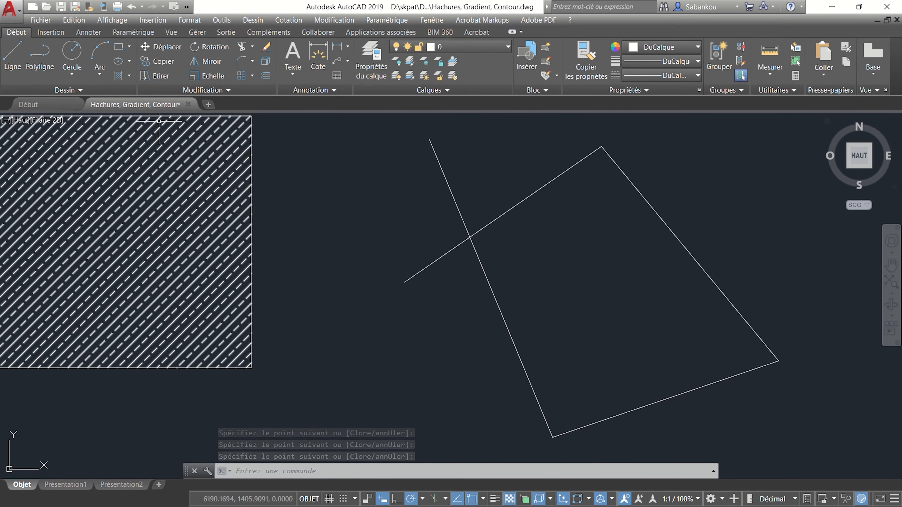
left_click(129, 76)
left_click(378, 243)
type("GRADIENT")
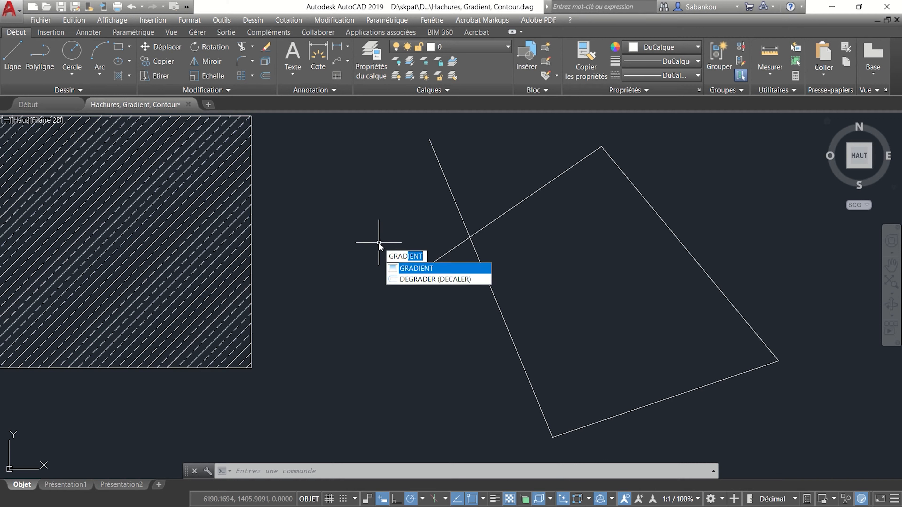
key("Return")
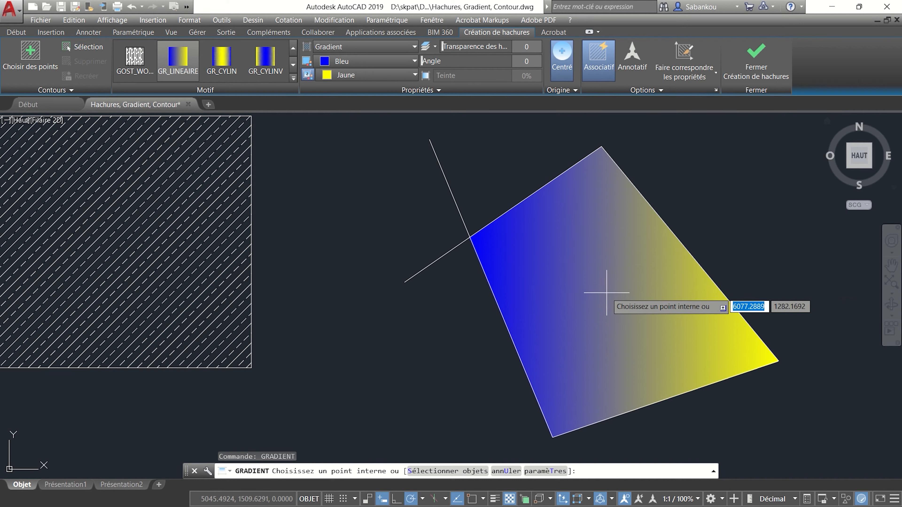
left_click(607, 290)
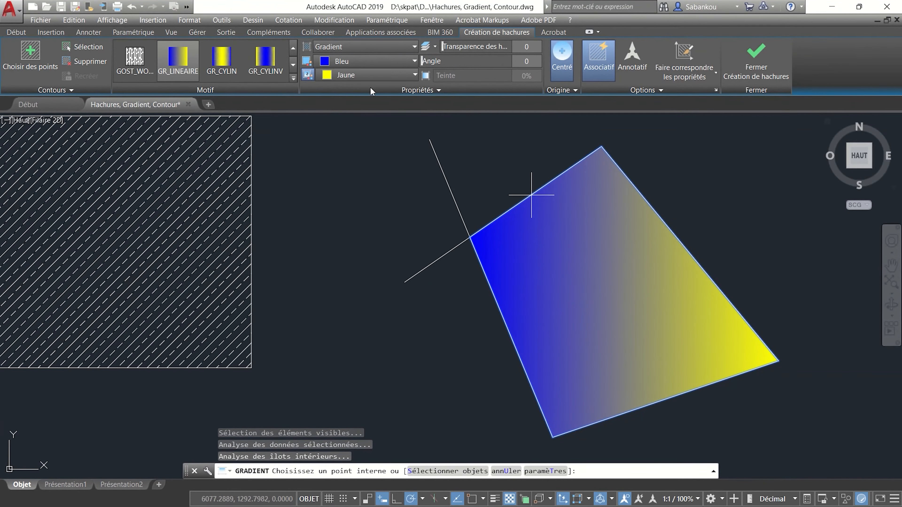
Set the gradient's second colour to Vert and finish the fill.
left_click(381, 75)
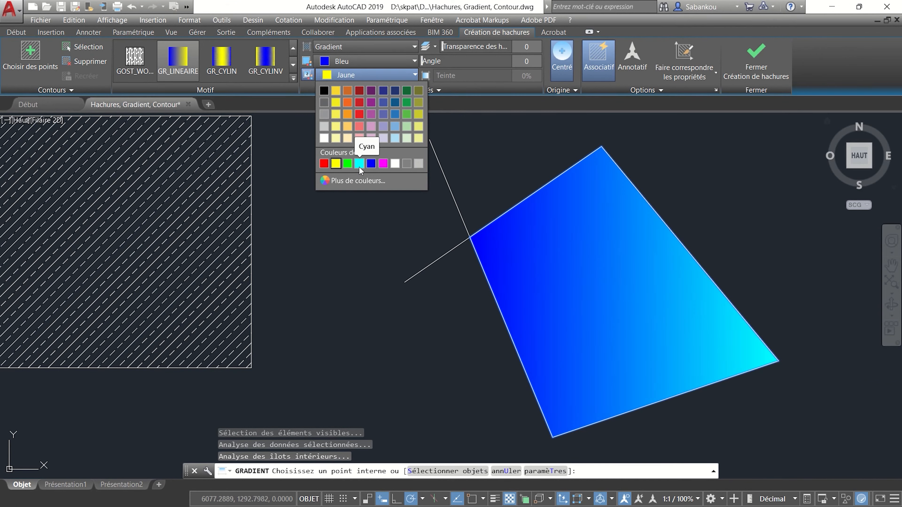
left_click(348, 164)
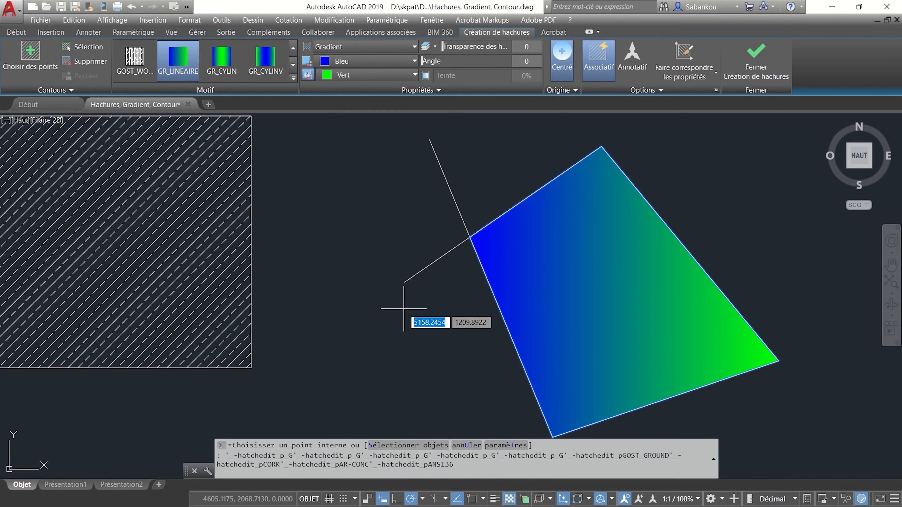
scroll(474, 311, "down", 2)
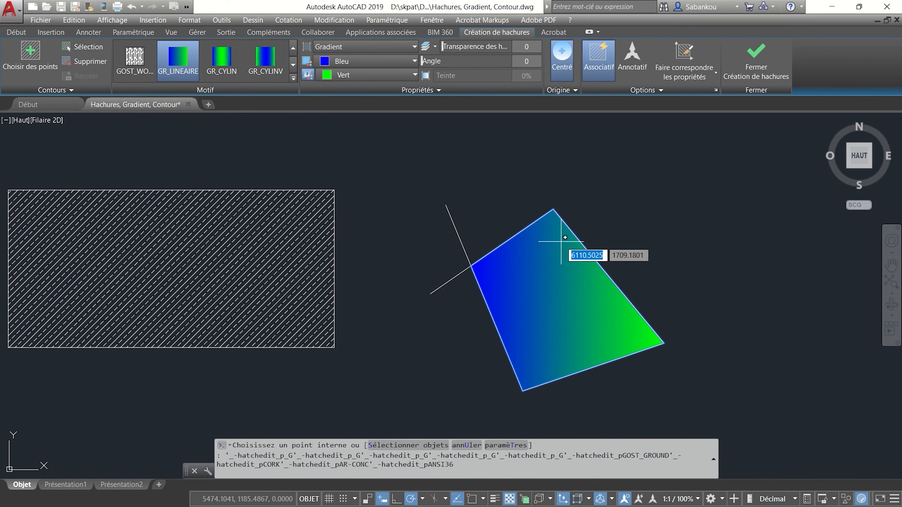
key("Escape")
Draw an open two-segment line shaped like an inverted V in the empty space beside the gradient shape.
mouse_move(725, 247)
middle_mouse_down()
mouse_move(614, 256)
mouse_move(474, 237)
mouse_move(519, 235)
middle_mouse_up()
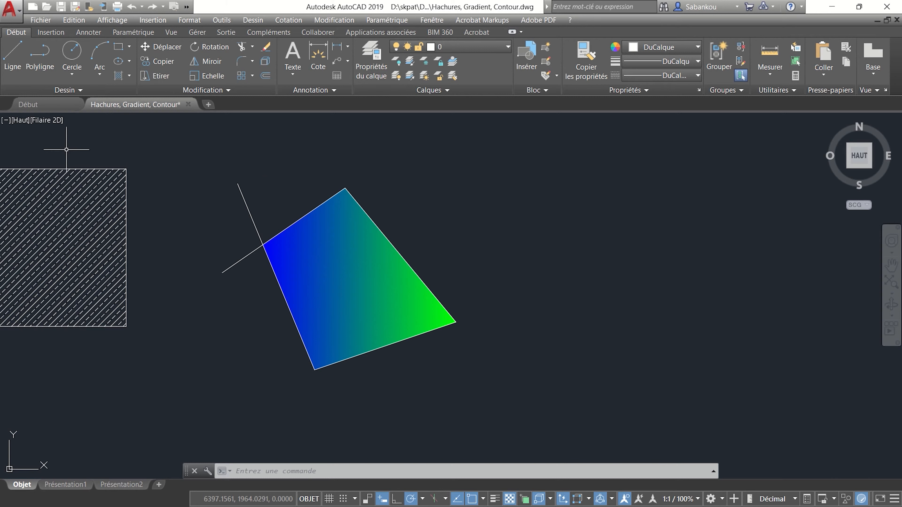
left_click(12, 59)
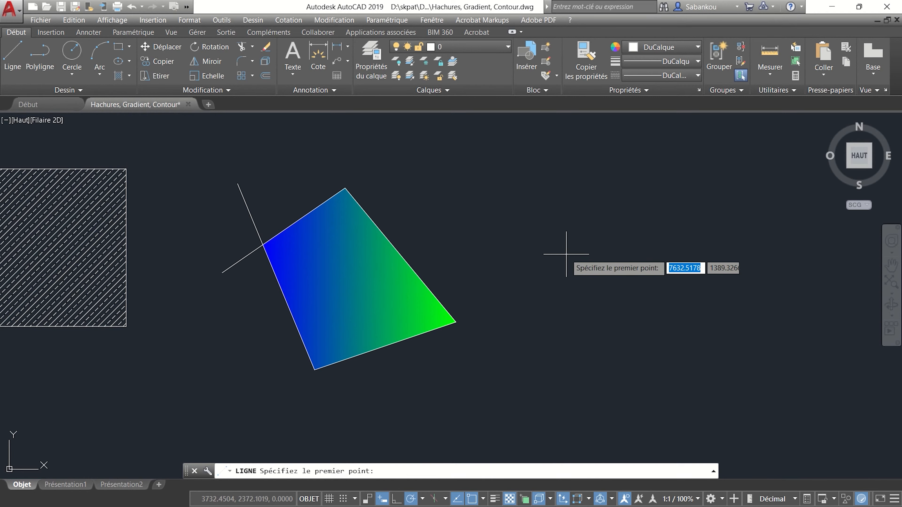
left_click(538, 273)
left_click(659, 173)
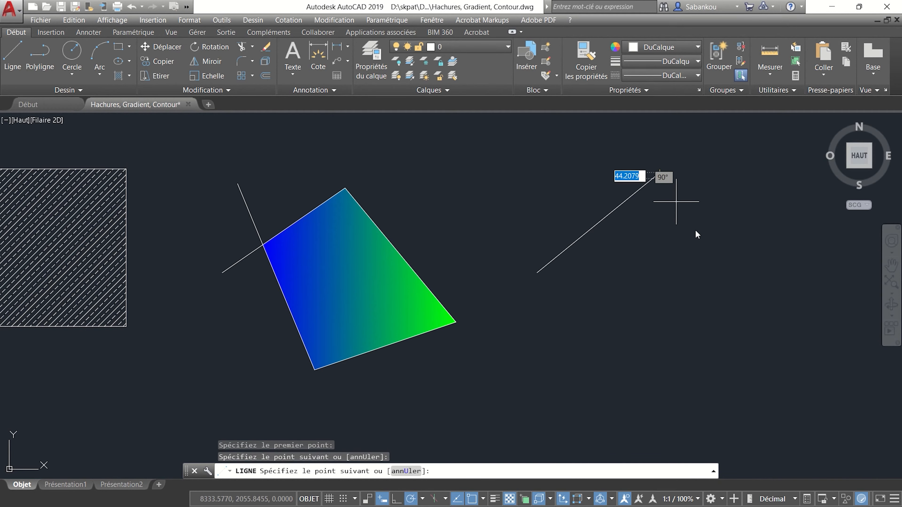
left_click(758, 284)
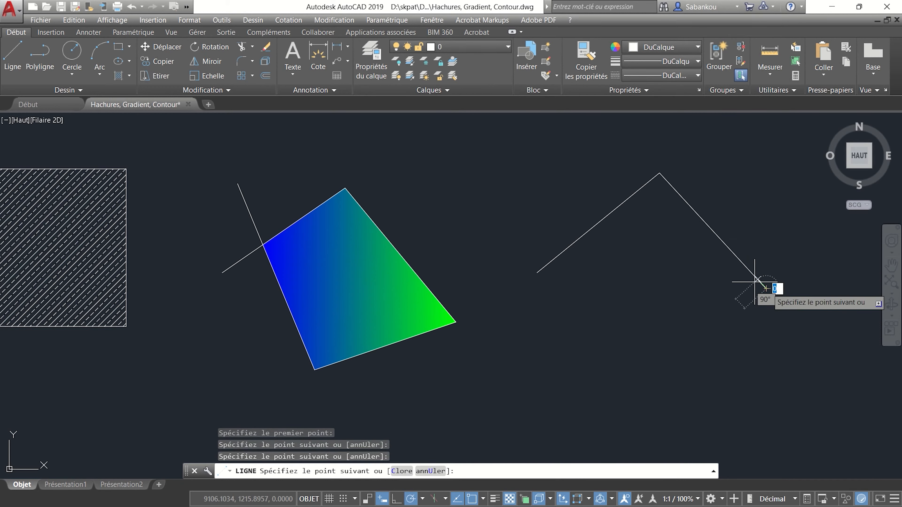
key("Return")
Draw a two-segment V below the inverted V, crossing both of its ends to enclose a four-sided area.
left_click(13, 60)
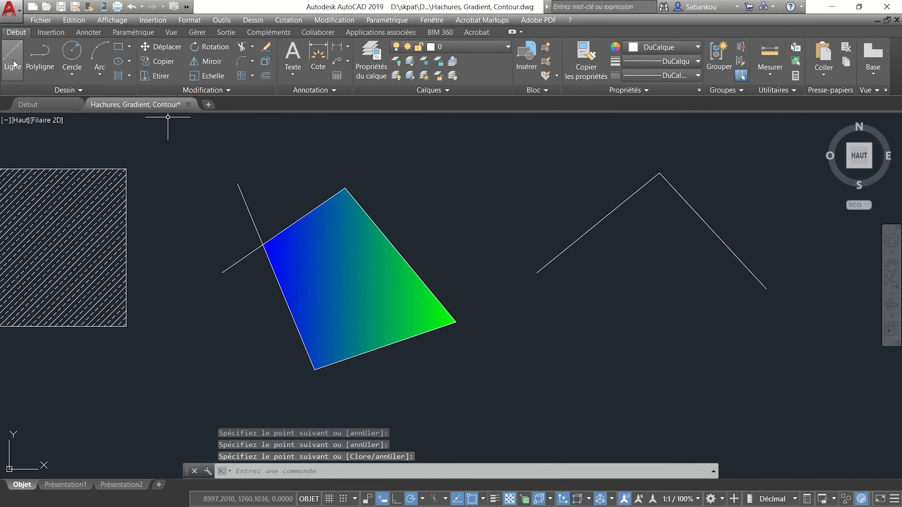
left_click(529, 222)
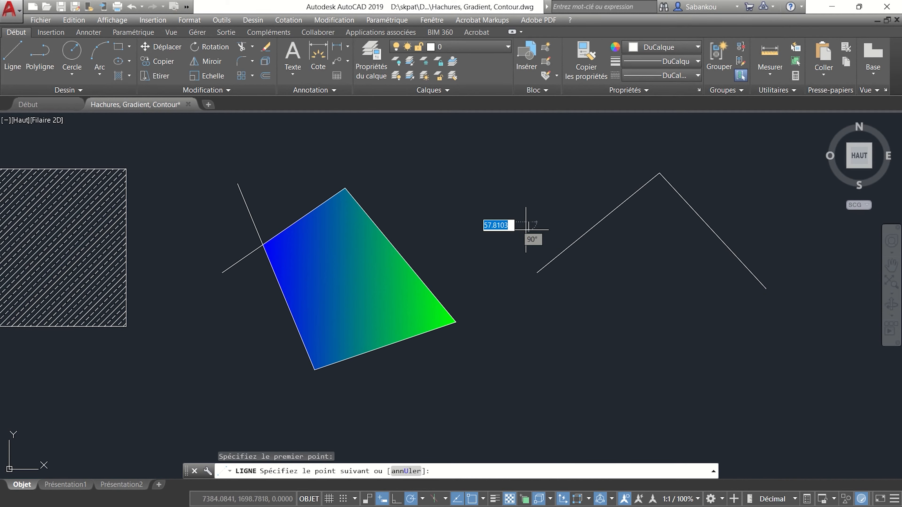
left_click(617, 358)
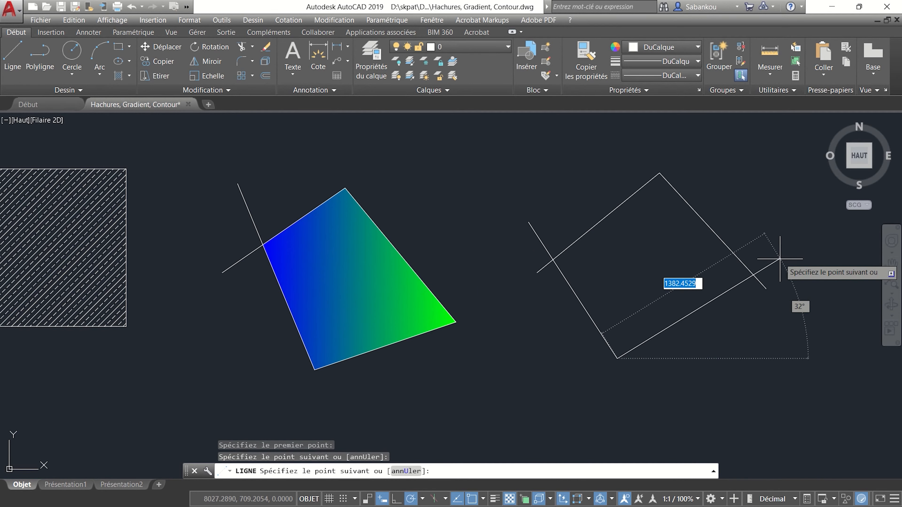
left_click(770, 257)
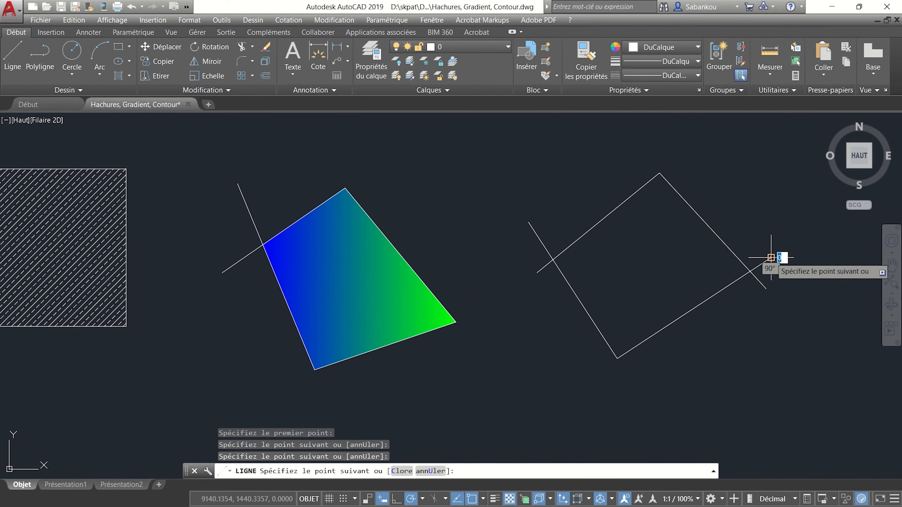
key("Return")
Draw another open two-segment inverted V in the empty space beside the unfilled crossing-line shape.
scroll(769, 257, "down", 2)
mouse_move(749, 262)
middle_mouse_down()
mouse_move(708, 276)
mouse_move(548, 236)
mouse_move(519, 255)
middle_mouse_up()
scroll(520, 256, "up", 2)
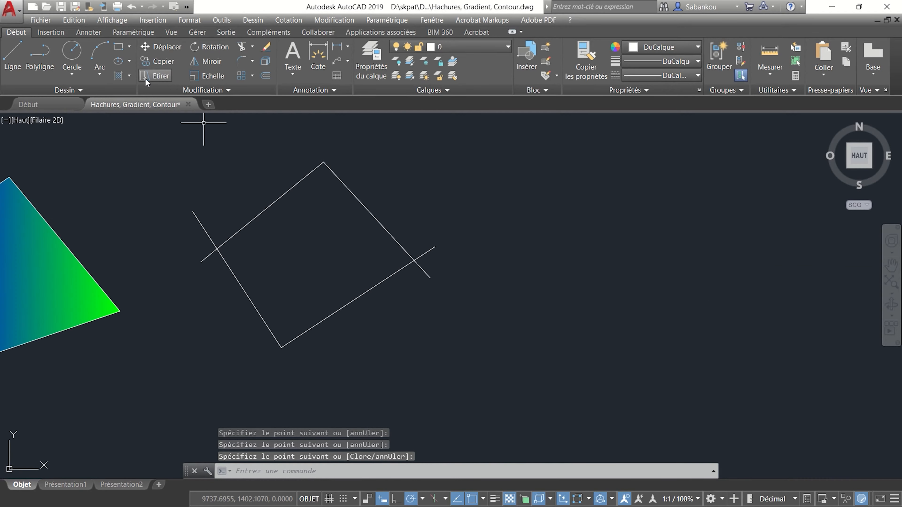
left_click(17, 78)
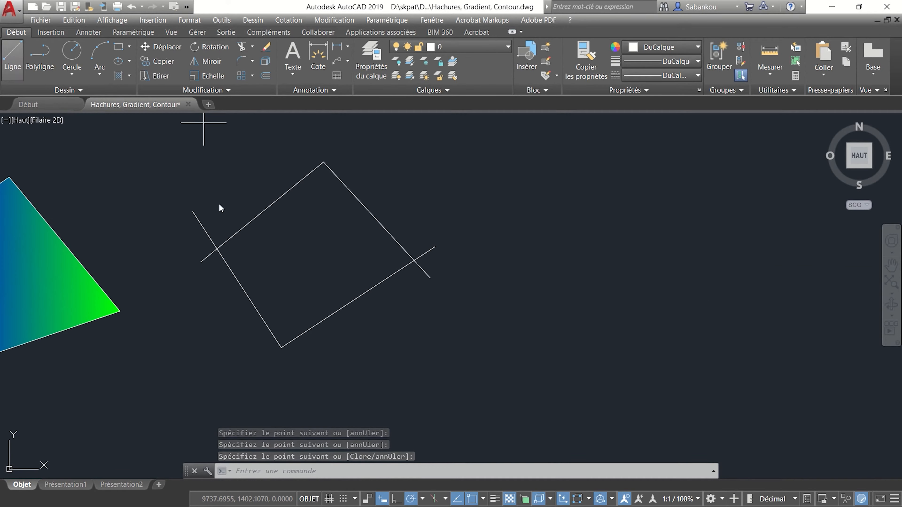
left_click(515, 264)
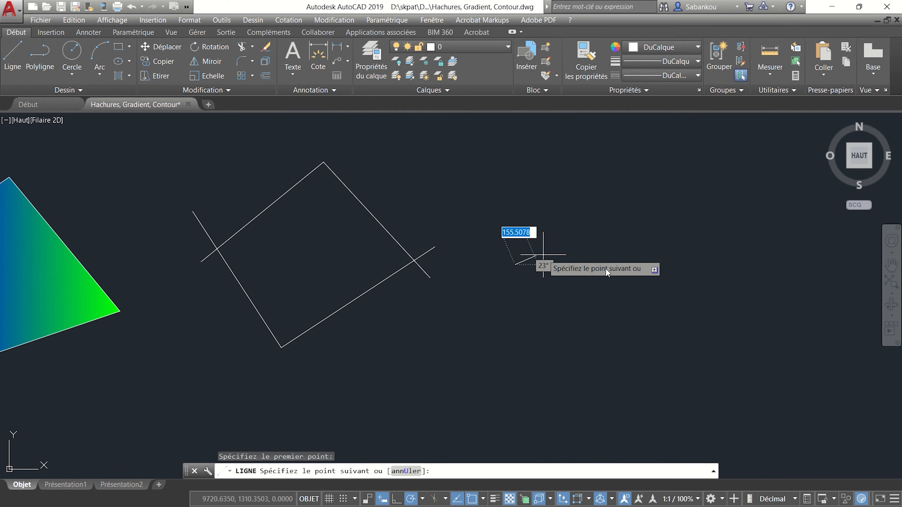
left_click(632, 179)
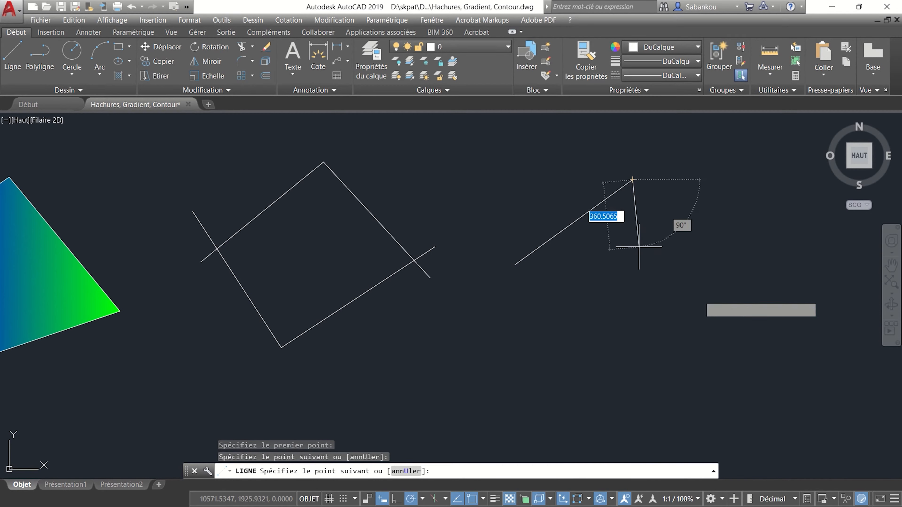
left_click(739, 299)
key("Return")
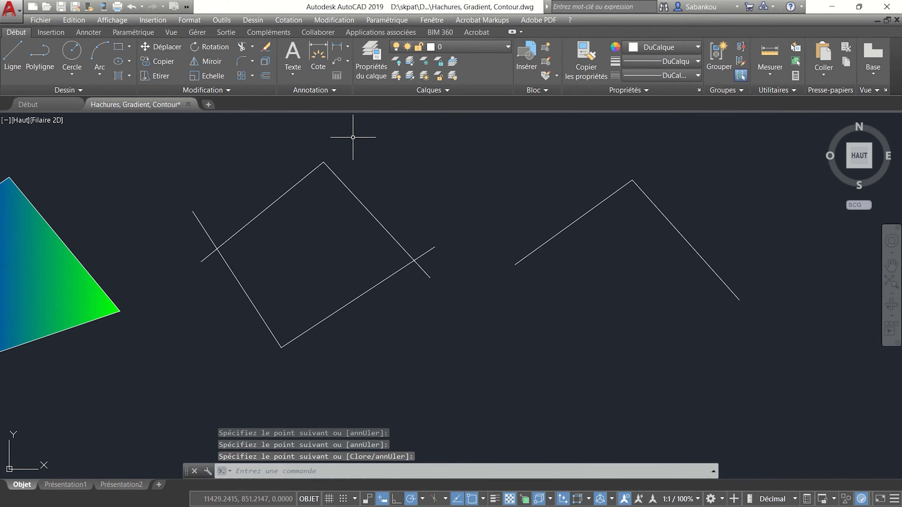
Draw a two-segment V below the second inverted V, crossing both of its ends to enclose another four-sided area.
left_click(12, 56)
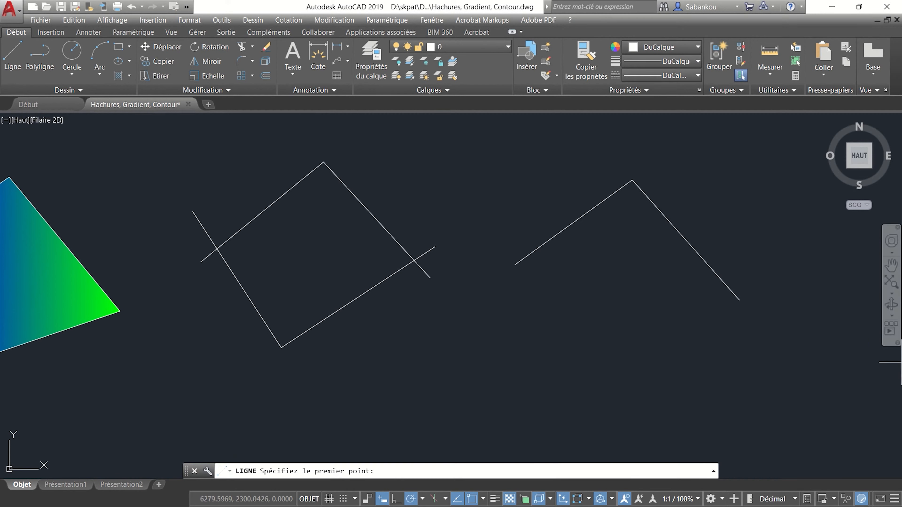
left_click(532, 225)
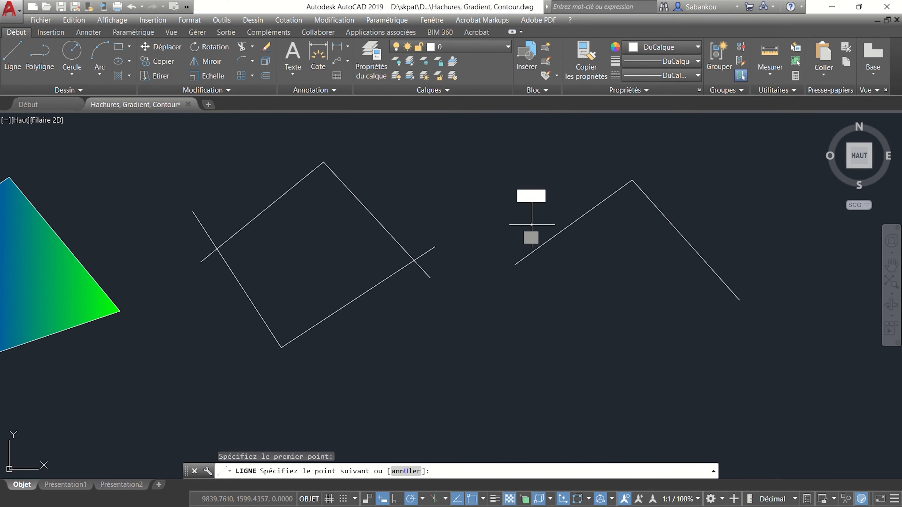
left_click(620, 334)
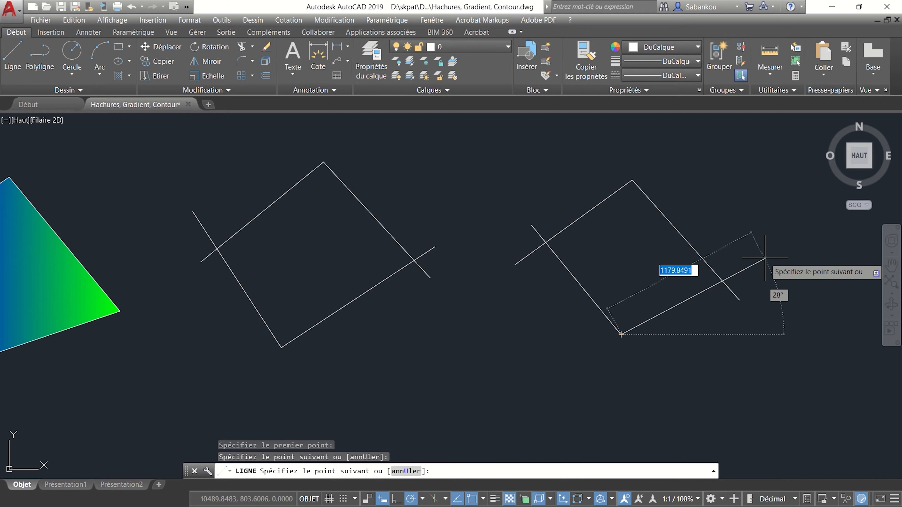
left_click(747, 279)
key("Return")
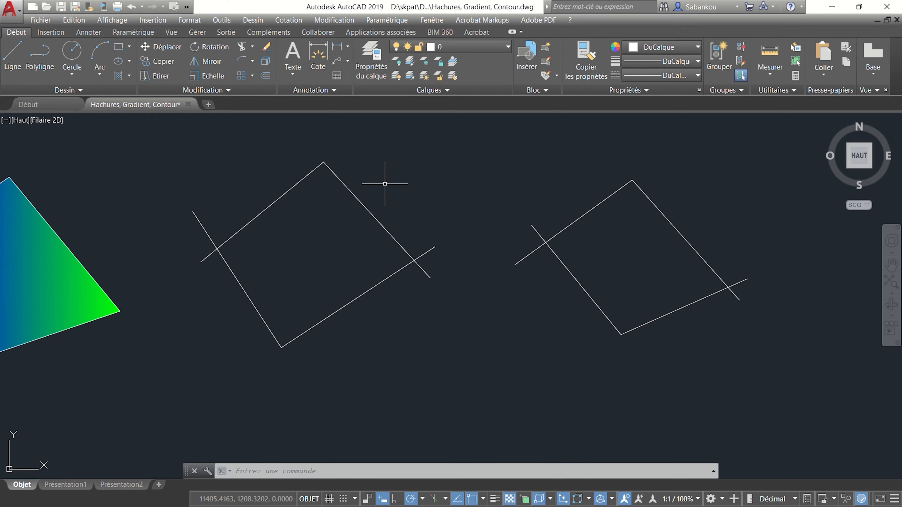
Select individual lines of both crossing-line shapes to check whether they are separate objects, clearing the selection each time.
left_click(370, 212)
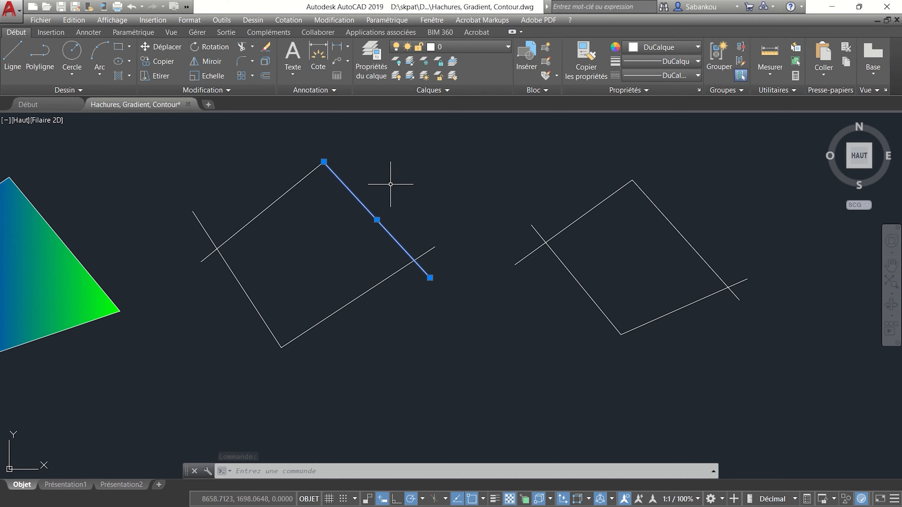
key("Escape")
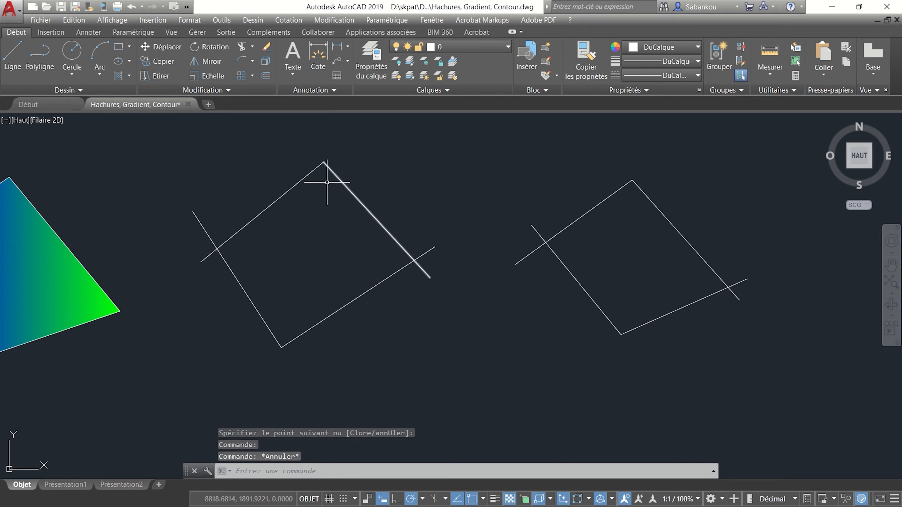
left_click(288, 190)
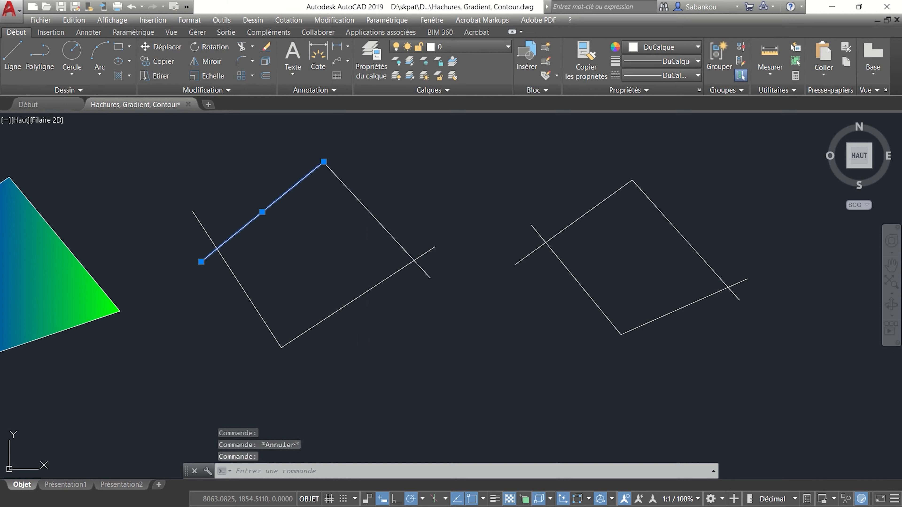
key("Escape")
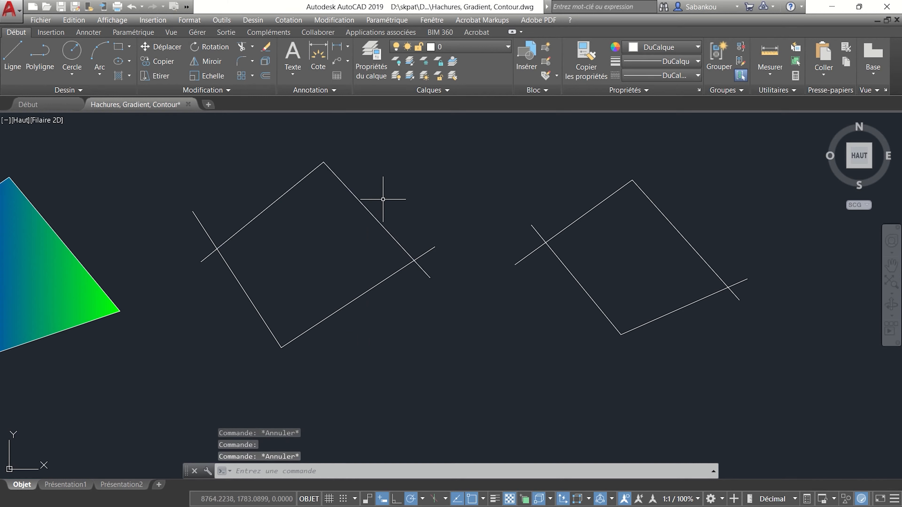
left_click(696, 249)
key("Escape")
middle_click_drag(443, 129, 403, 141)
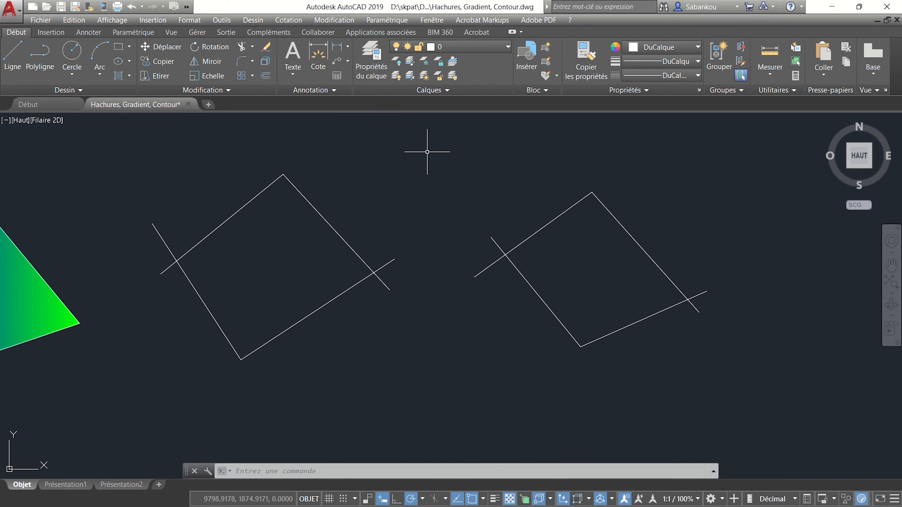
Create a boundary of type Région from the area enclosed by the crossing-line shape nearest the gradient, and check the resulting object.
left_click(128, 76)
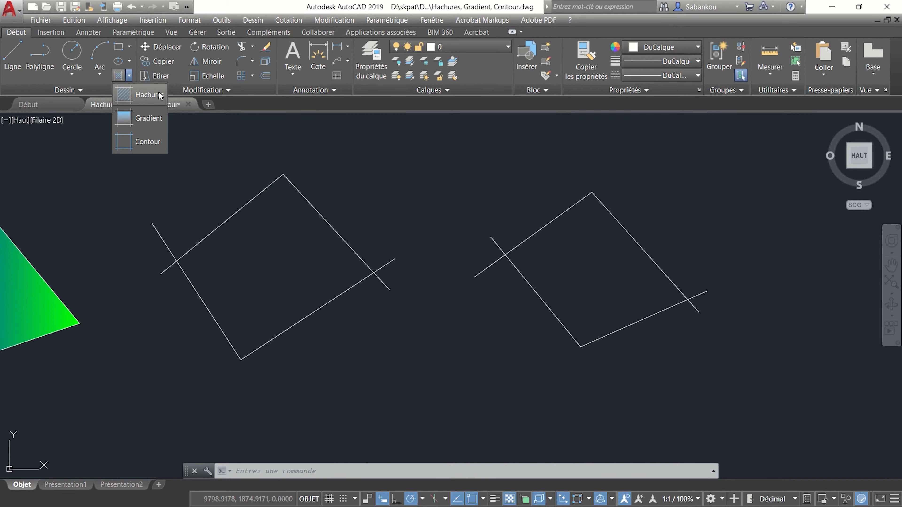
left_click(153, 141)
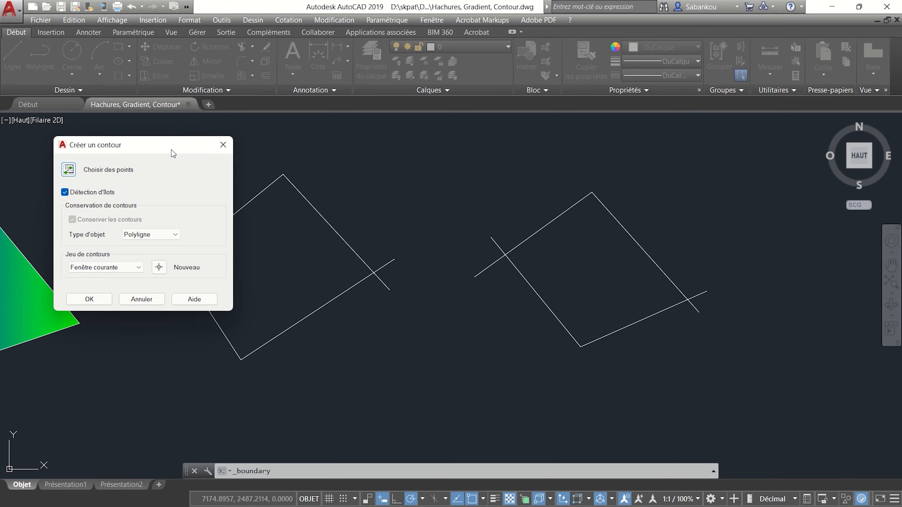
left_click(163, 237)
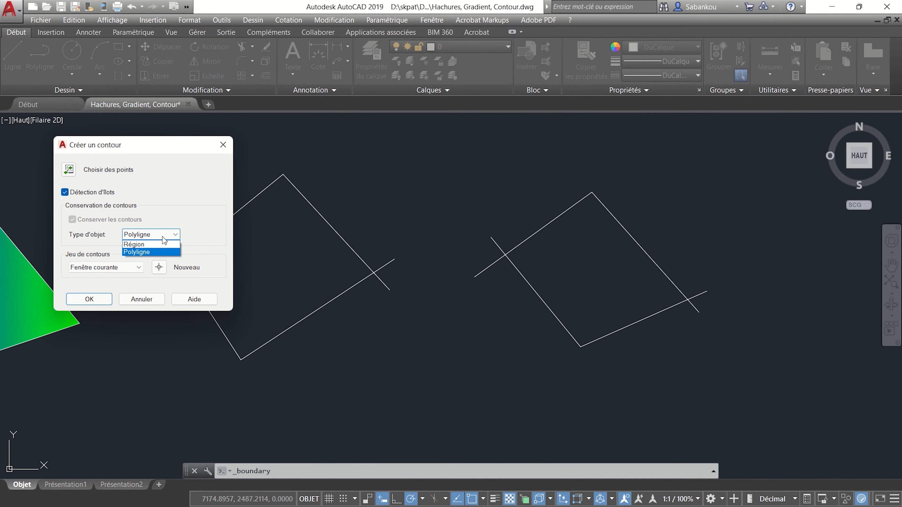
left_click(158, 233)
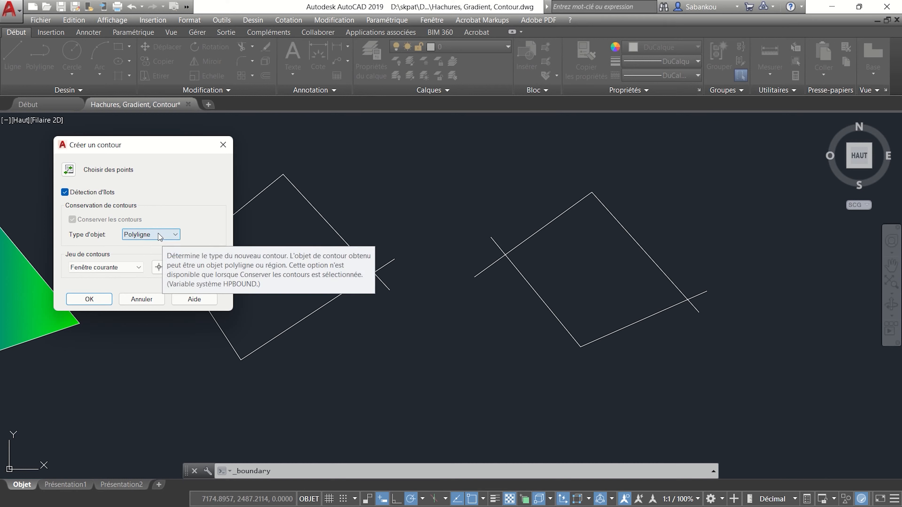
left_click(158, 233)
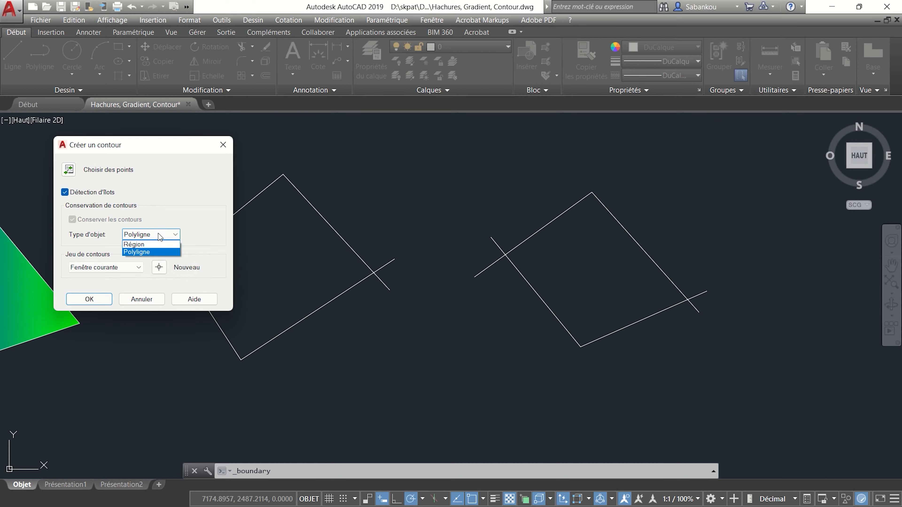
left_click(143, 245)
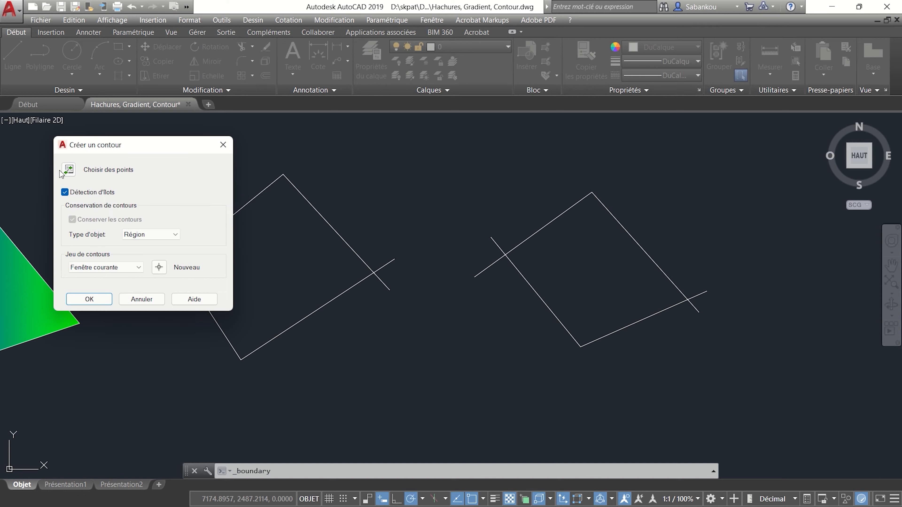
left_click(69, 170)
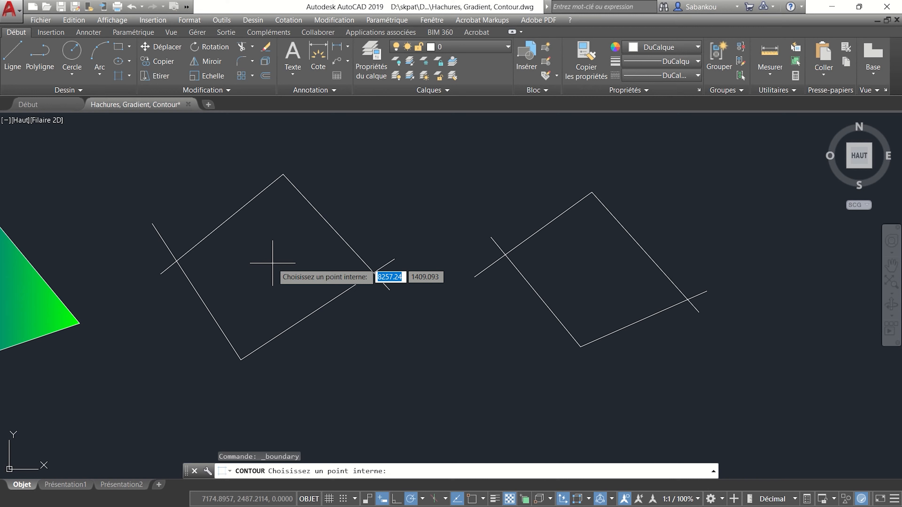
left_click(273, 264)
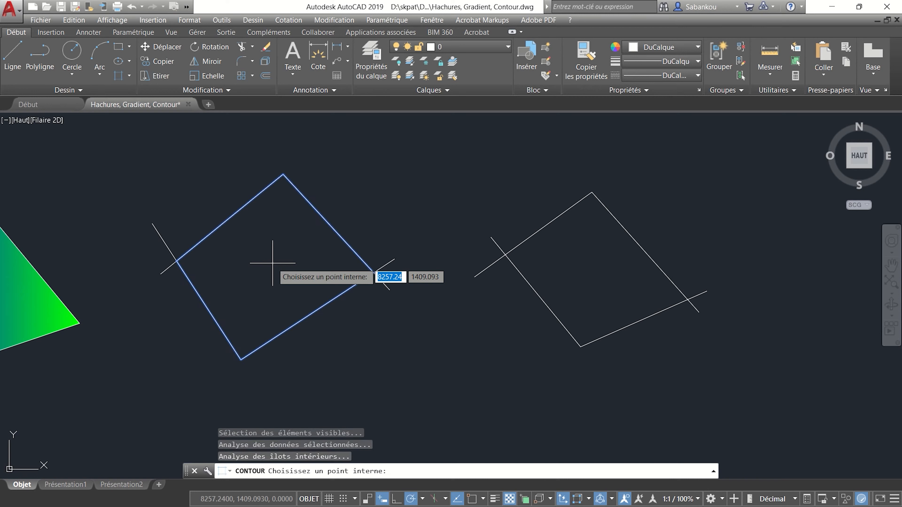
key("Return")
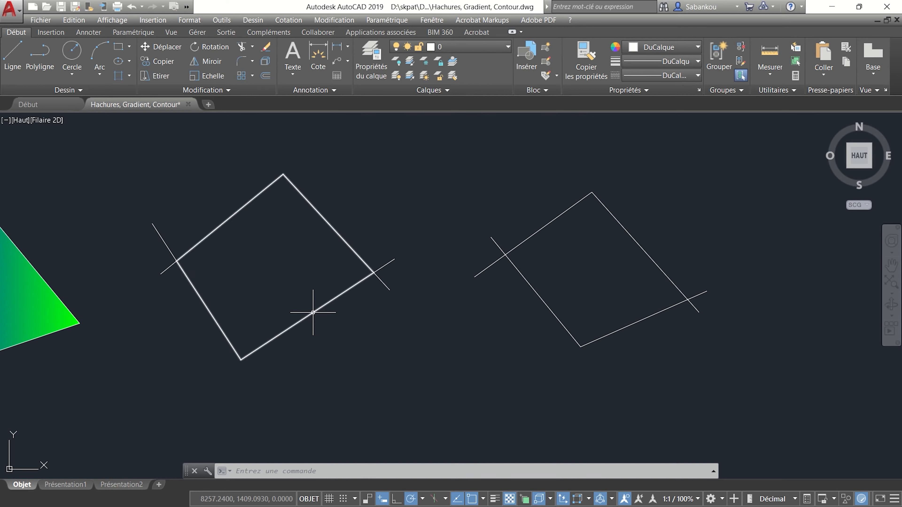
mouse_move(313, 313)
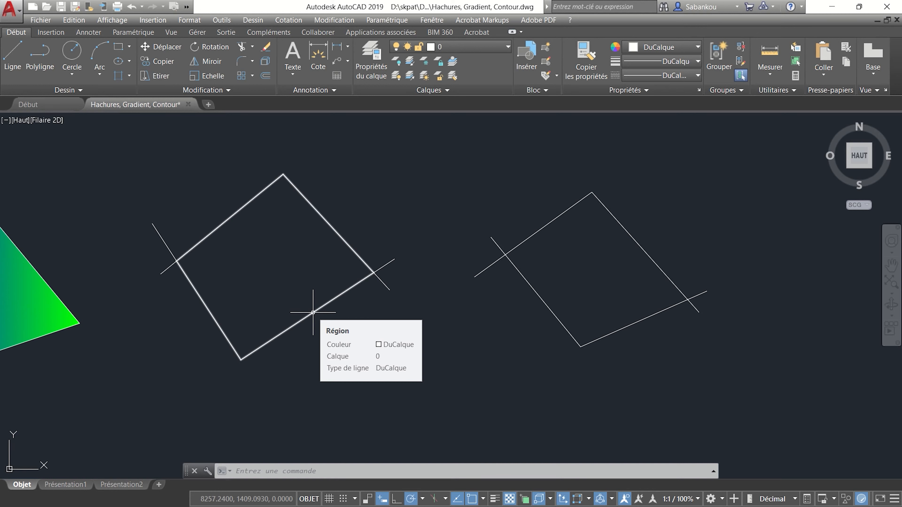
left_click(313, 313)
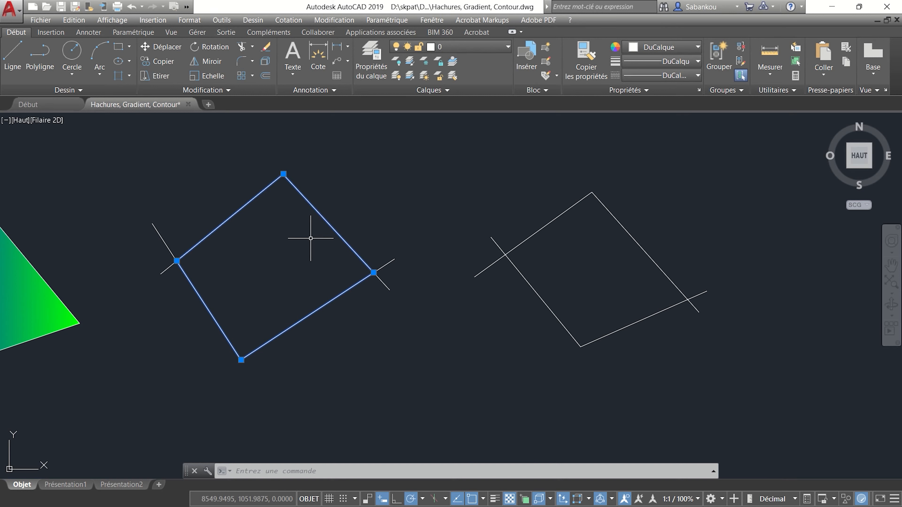
key("Escape")
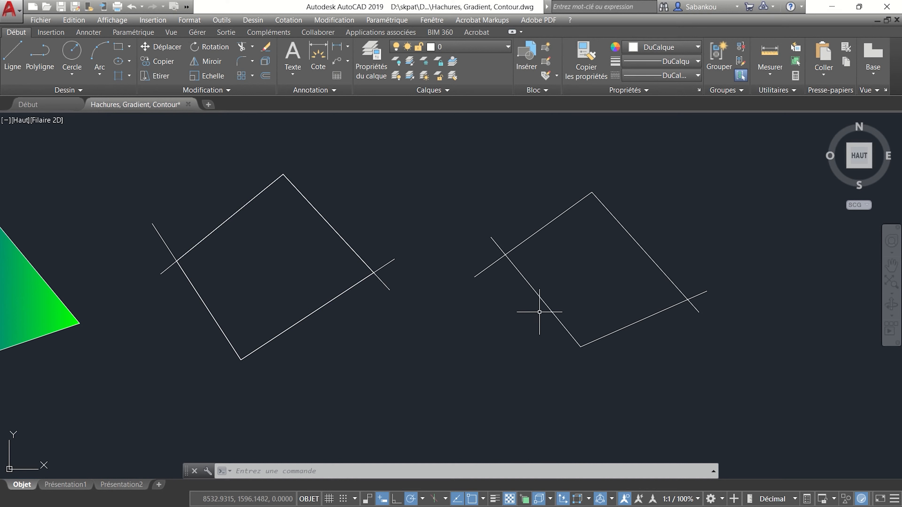
Run CONTOUR to create a boundary of type Polyligne inside the other crossing-line shape, and check the resulting object.
type("CONTOUR")
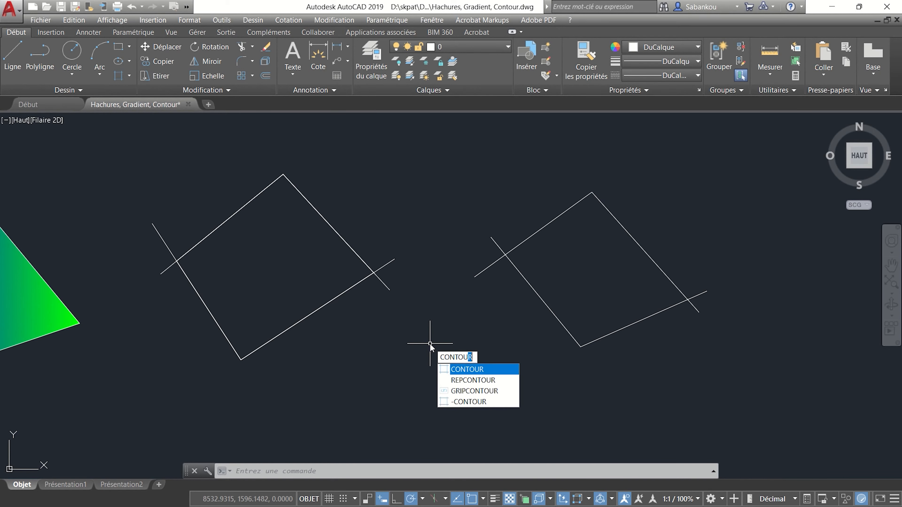
key("Return")
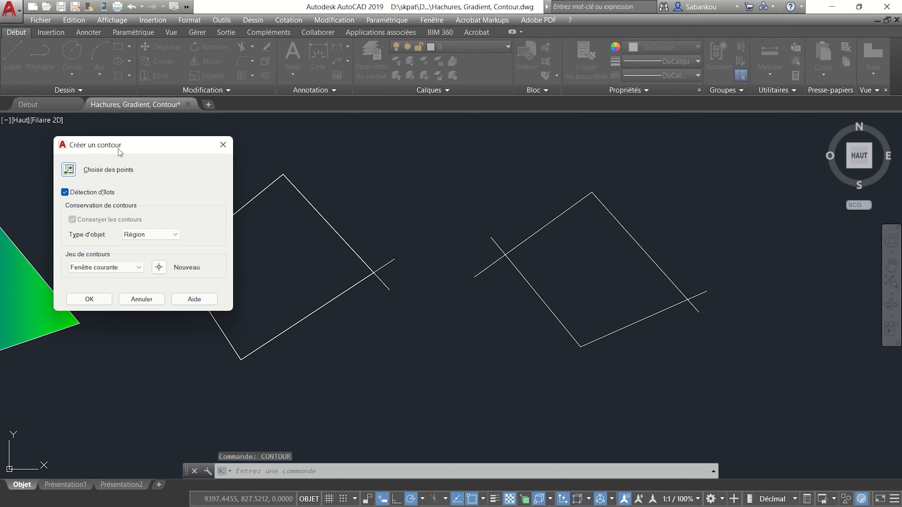
left_click(164, 236)
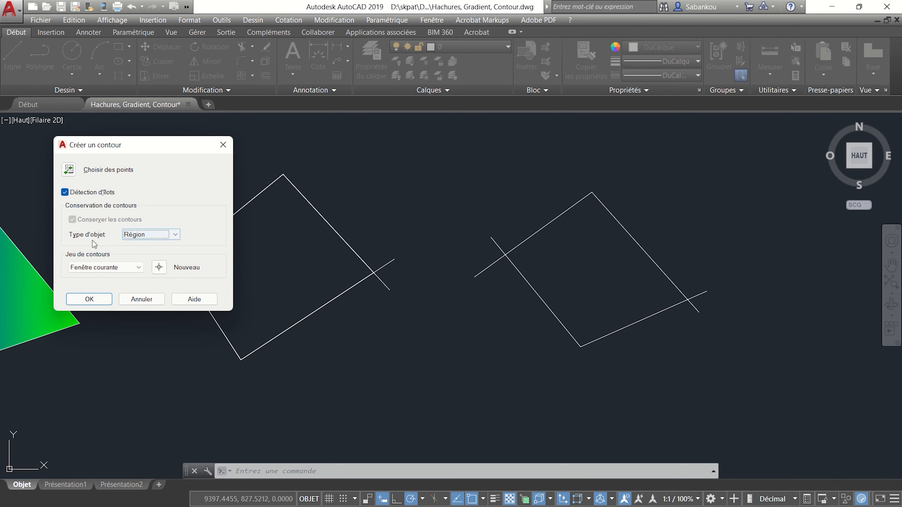
left_click(162, 235)
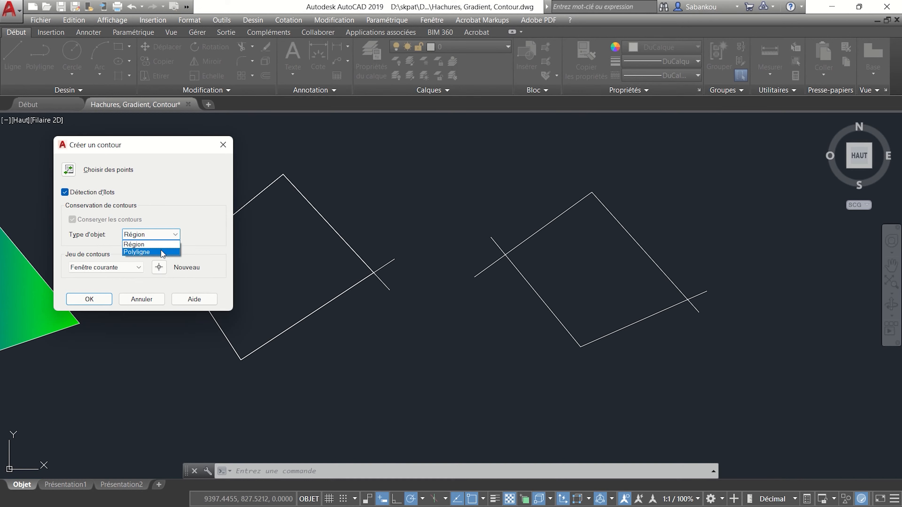
left_click(161, 252)
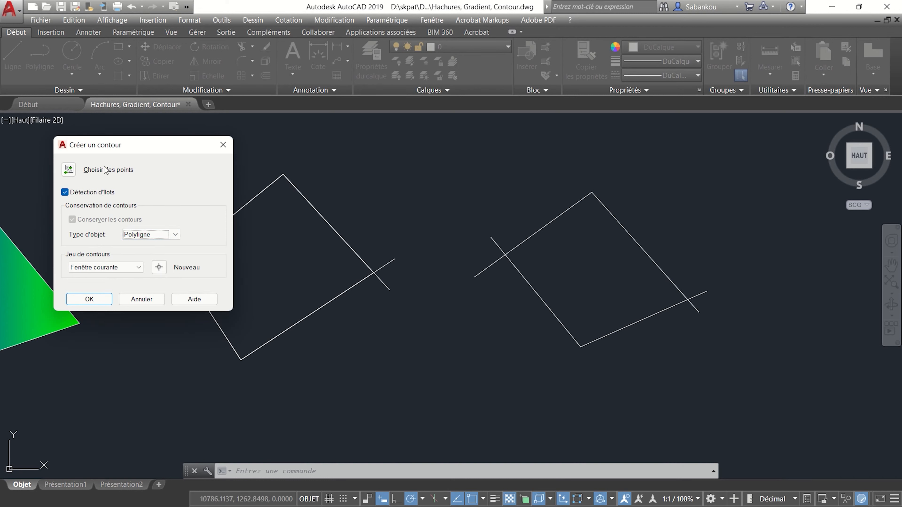
left_click(69, 170)
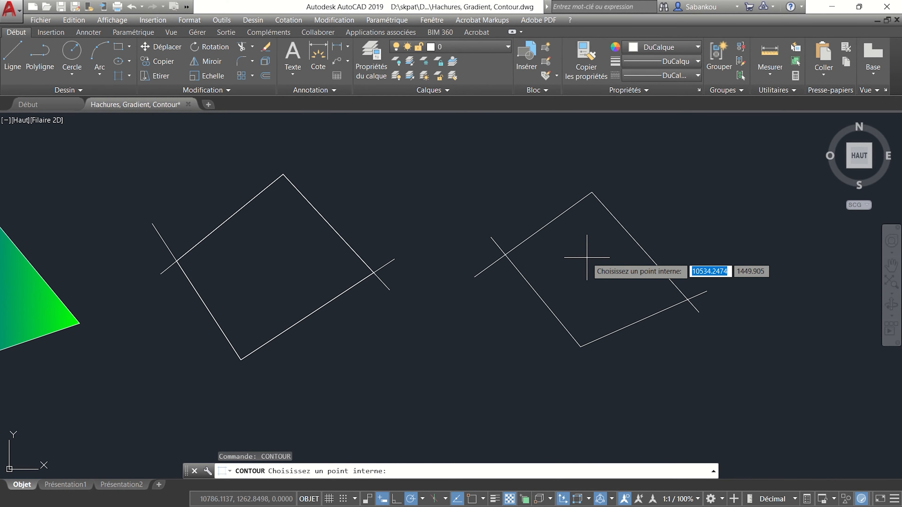
left_click(596, 276)
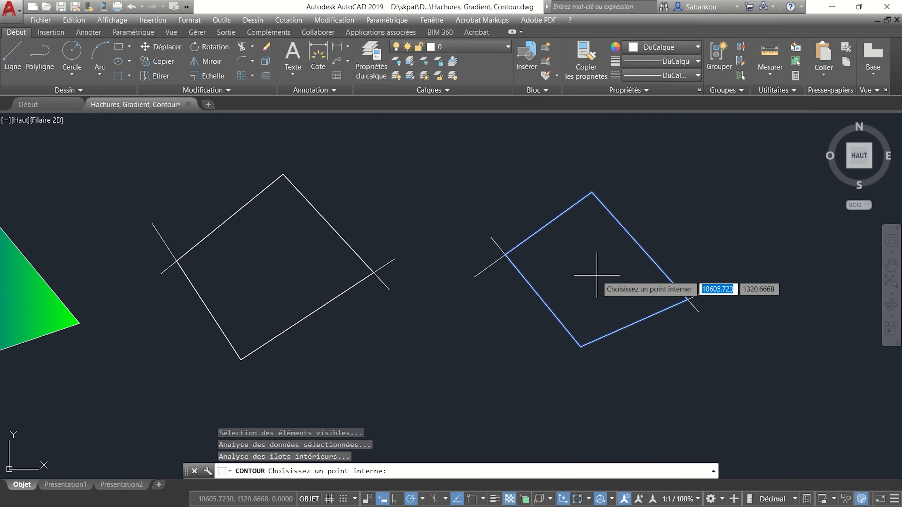
key("Return")
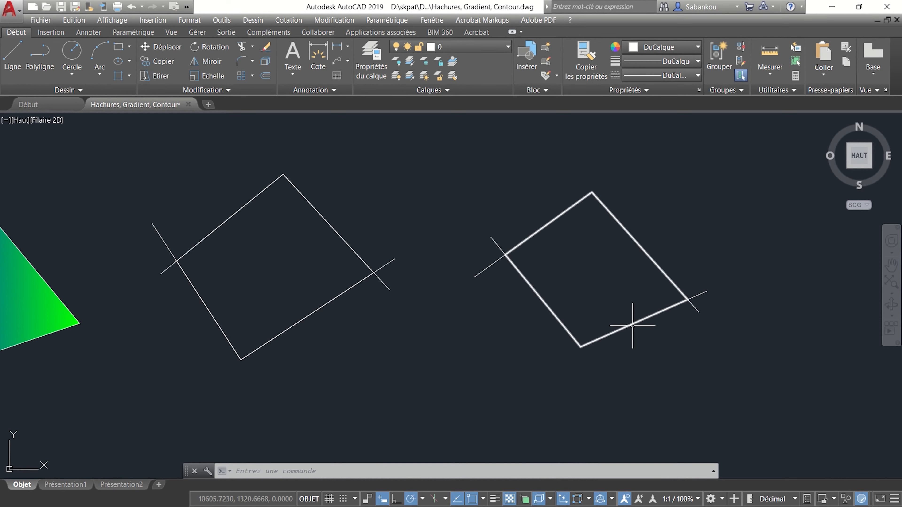
mouse_move(633, 325)
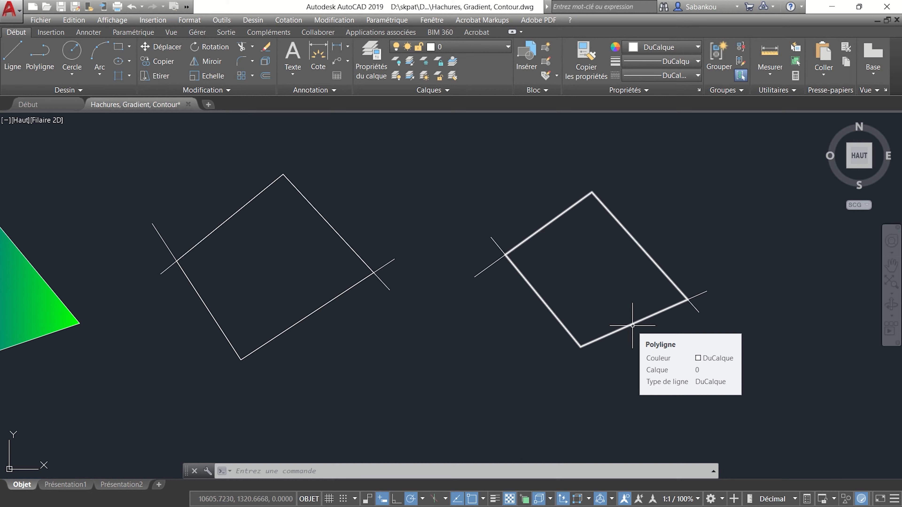
left_click(632, 325)
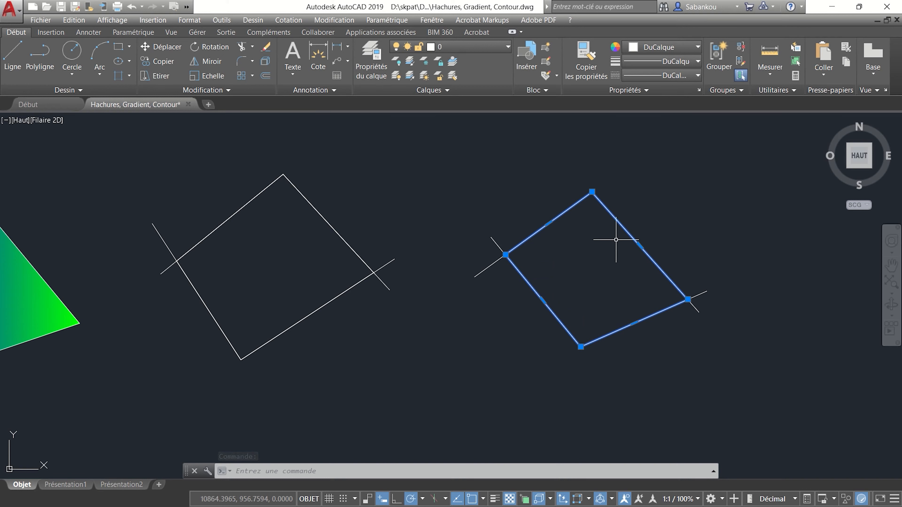
key("Escape")
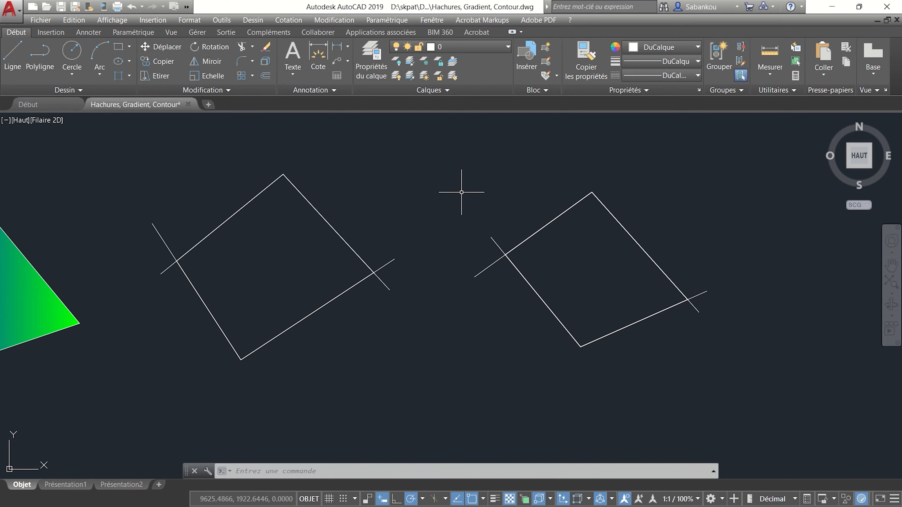
Run PROPMECA on the region boundary nearest the gradient to query its mass properties.
type("PROPMECA")
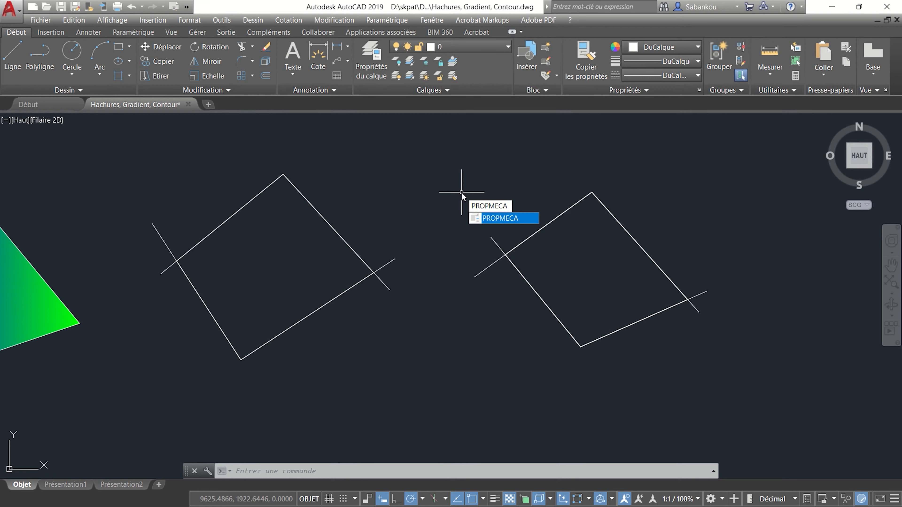
key("Return")
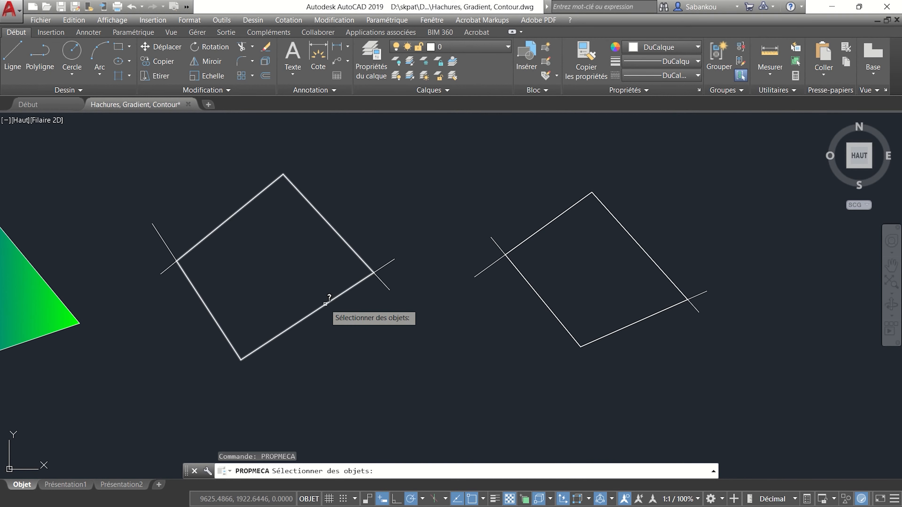
left_click(325, 304)
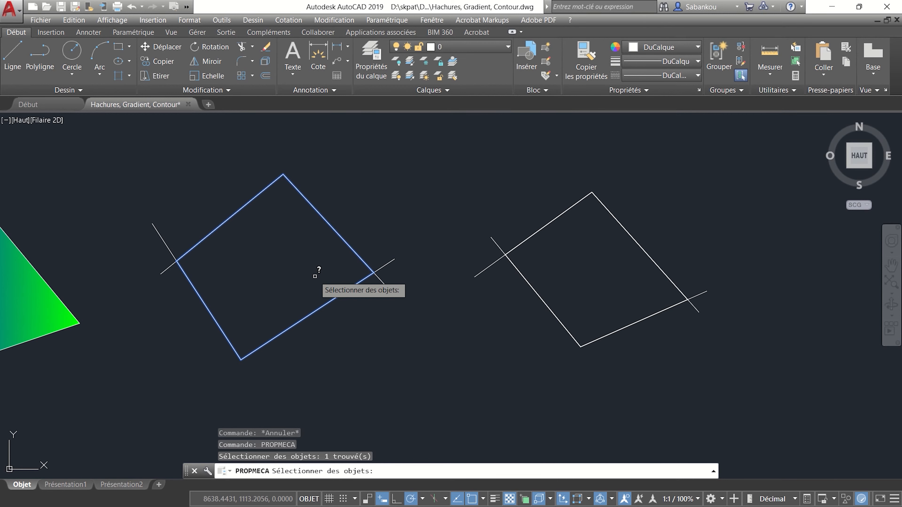
key("Return")
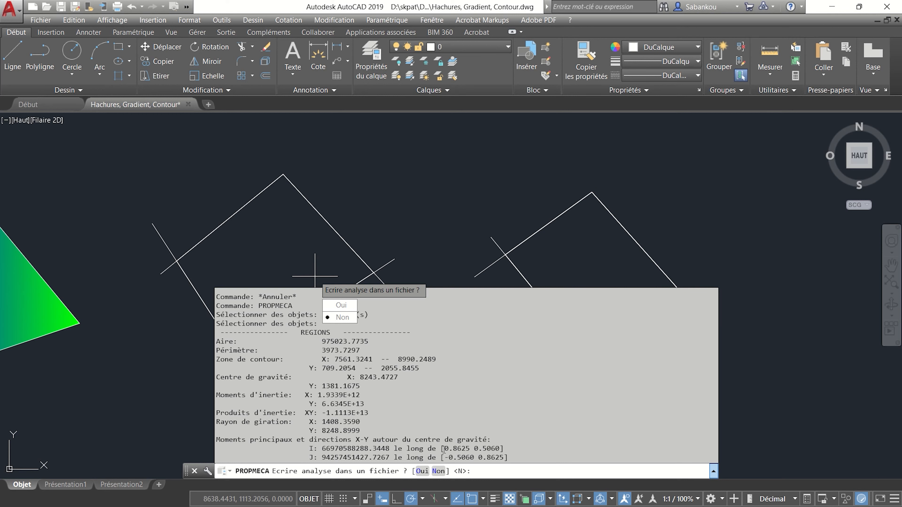
Write the region's analysis to a file, saving it to the Desktop as PROPMECA in .mpr format.
left_click(422, 471)
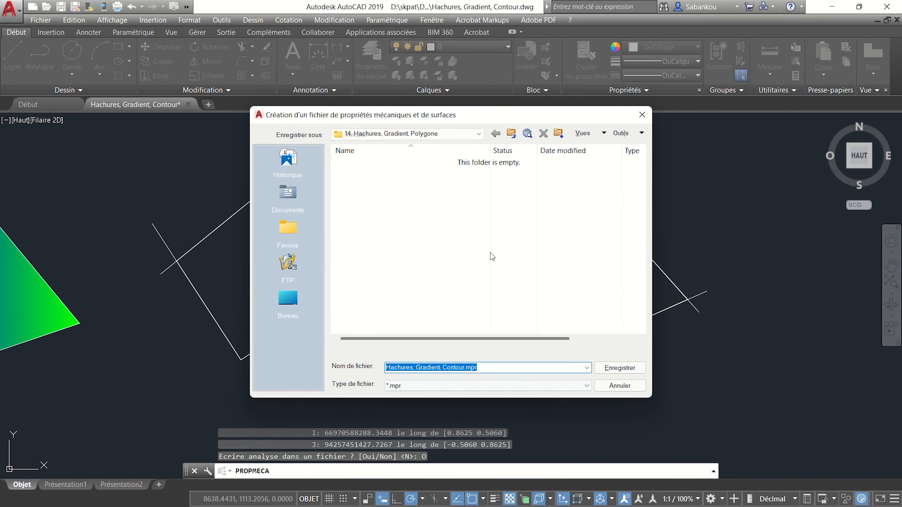
left_click(479, 134)
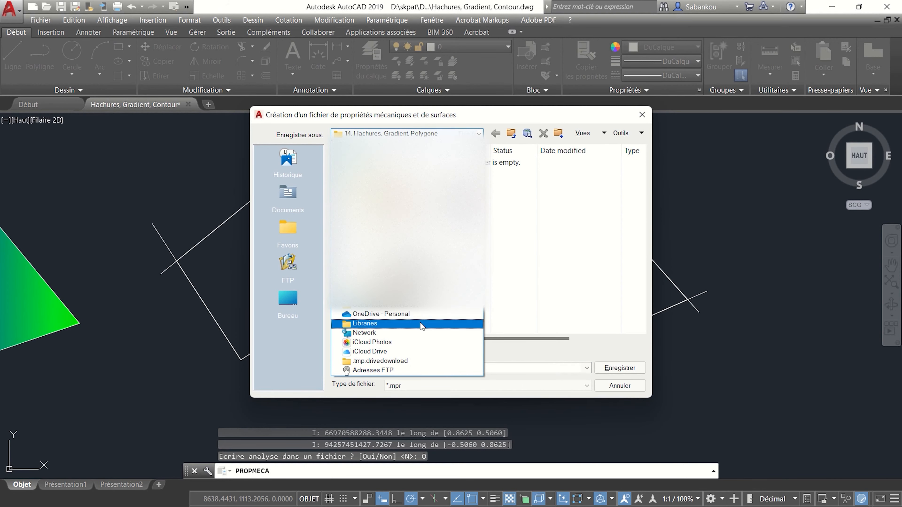
left_click(408, 145)
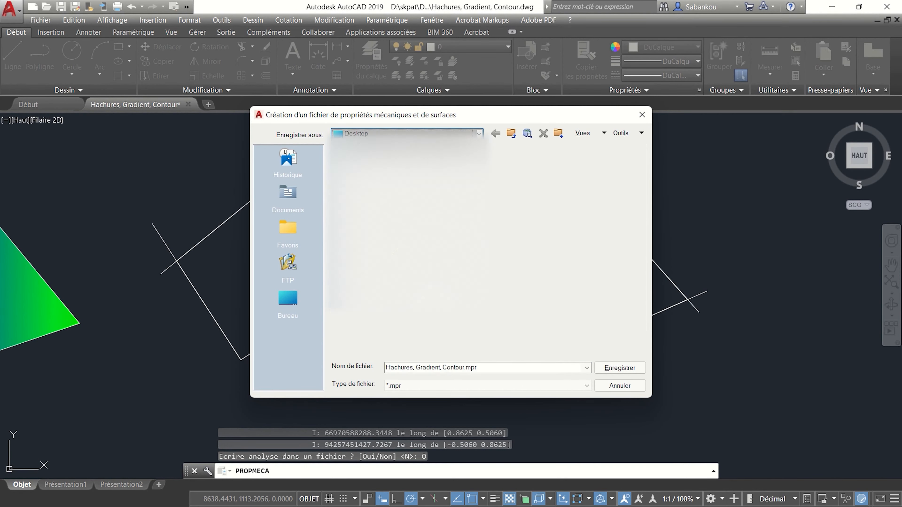
left_click(491, 367)
type("P")
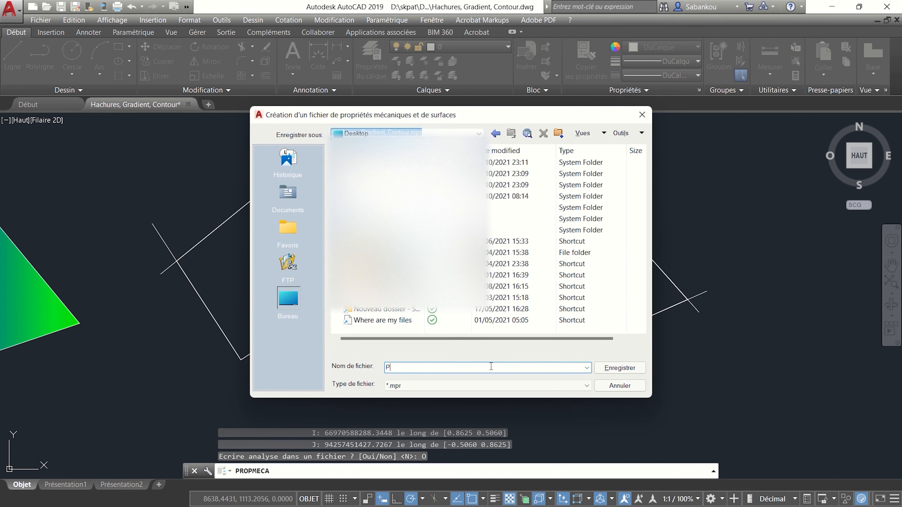
type("ROPMECA")
left_click(618, 368)
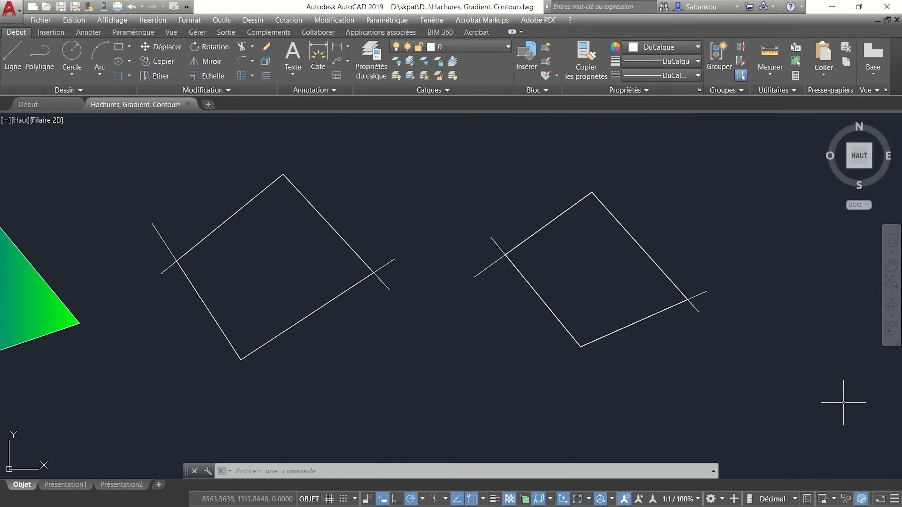
Open PROPMECA.mpr from the desktop in Notepad, keeping Notepad as the app always used for .mpr files.
key("super+d")
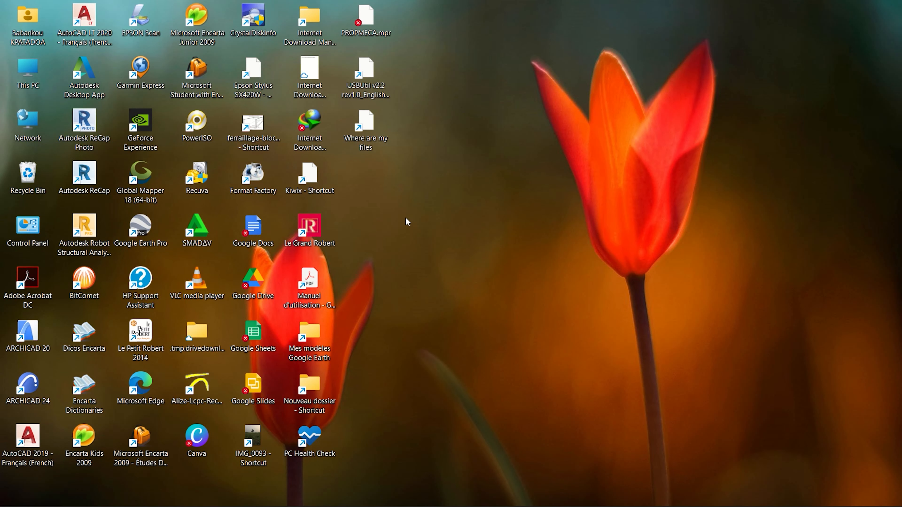
left_click(383, 21)
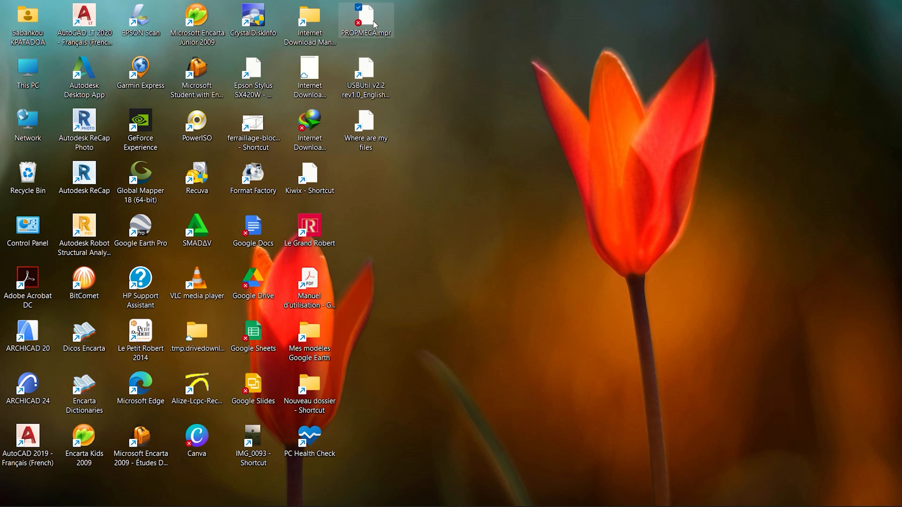
double_click(373, 21)
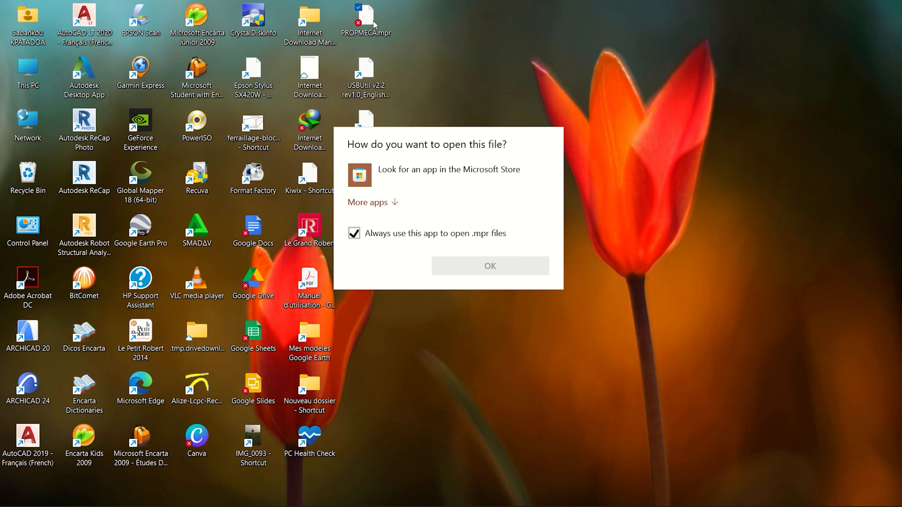
left_click(398, 206)
scroll(469, 284, "down", 2)
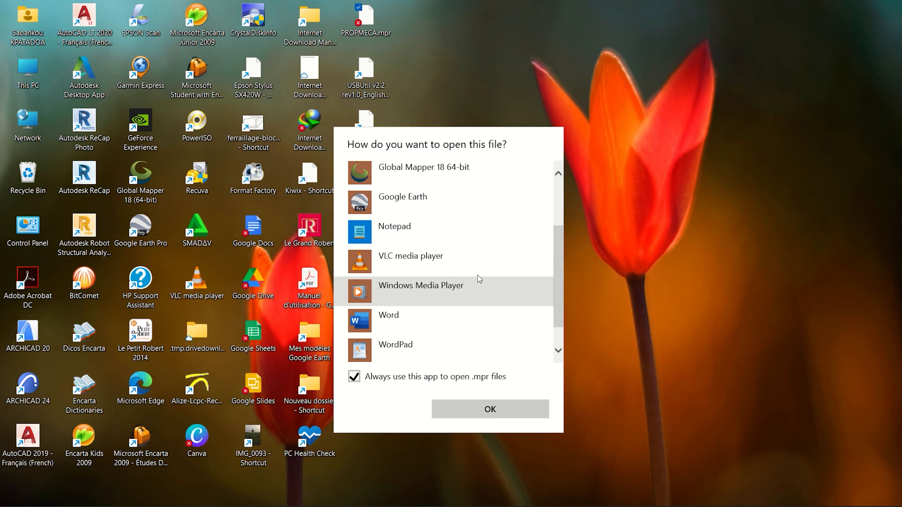
left_click(482, 235)
left_click(505, 412)
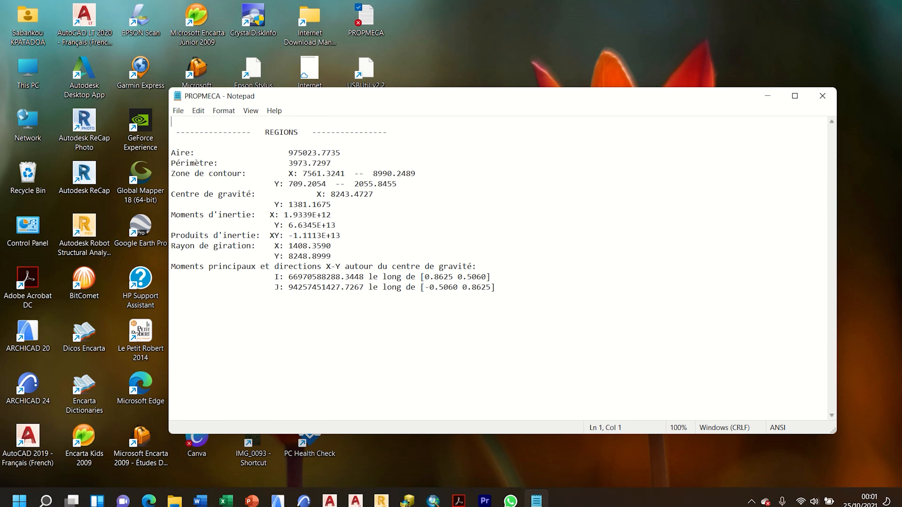
Switch back to AutoCAD and select the polyline boundary to check it, clearing the selection.
left_click(335, 498)
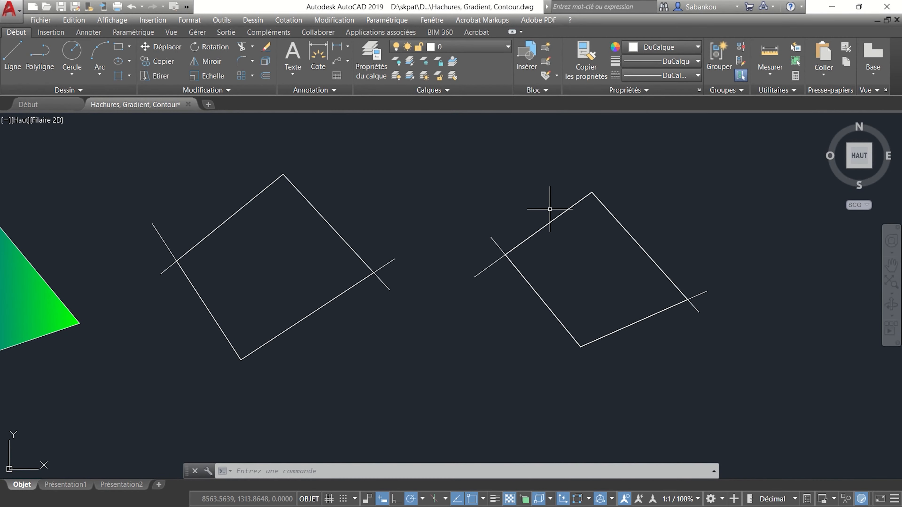
left_click(550, 222)
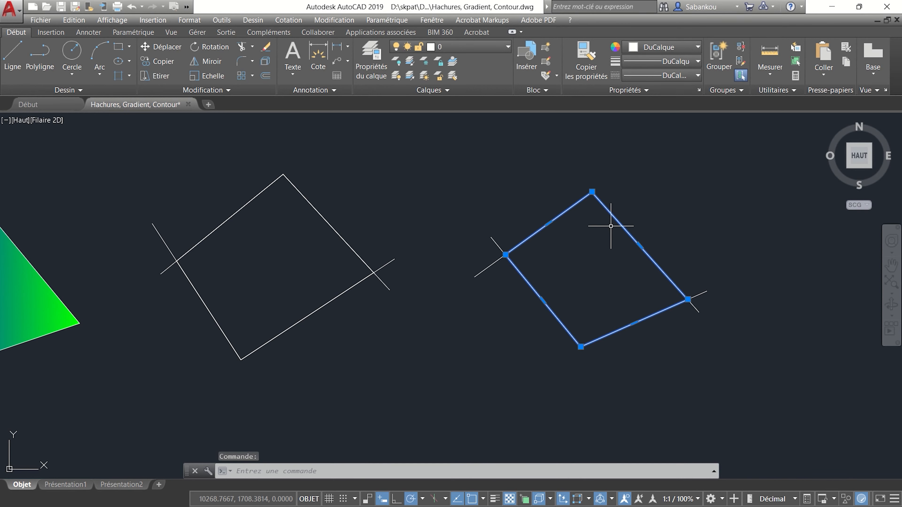
key("Escape")
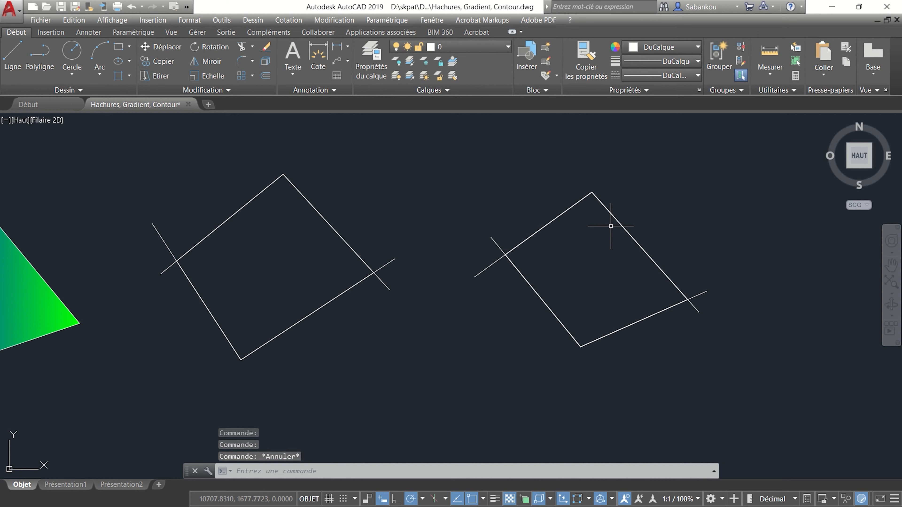
Try to query the polyline boundary's mass properties with PROPMECA.
type("PR")
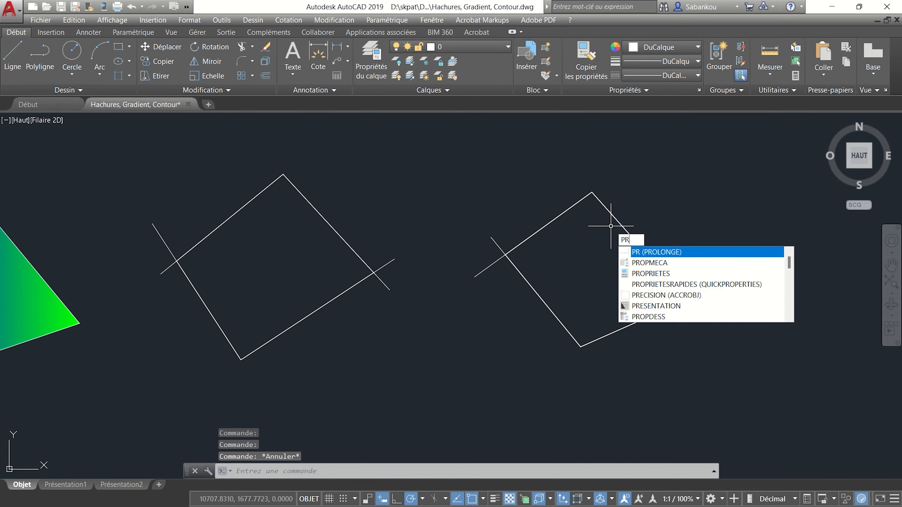
type("OPMECA")
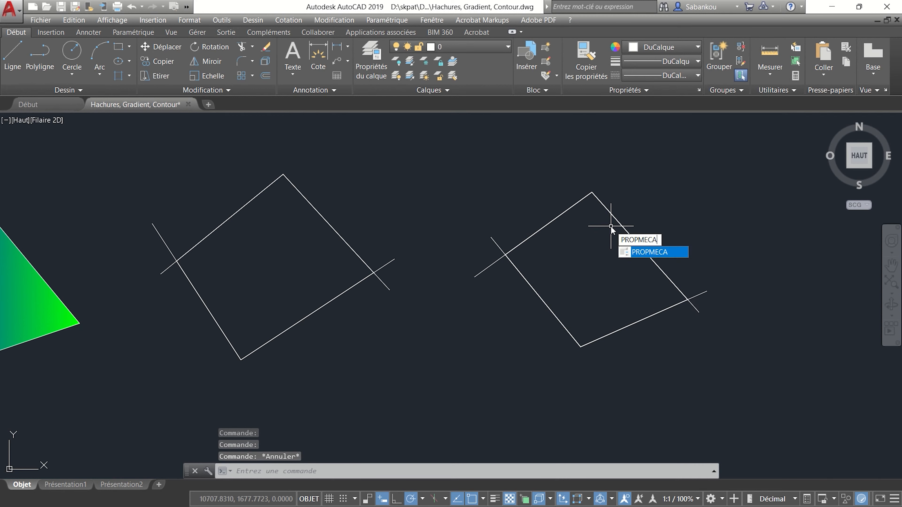
key("Return")
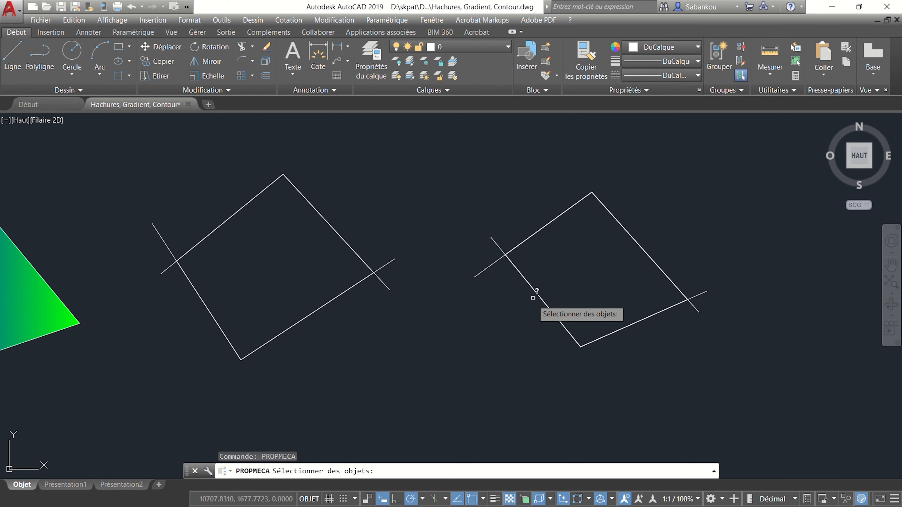
left_click(633, 237)
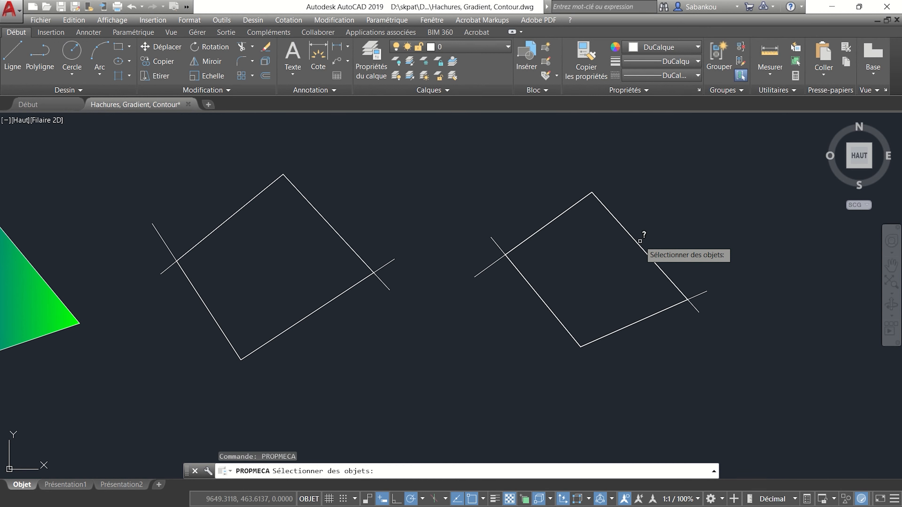
left_click(637, 242)
key("Return")
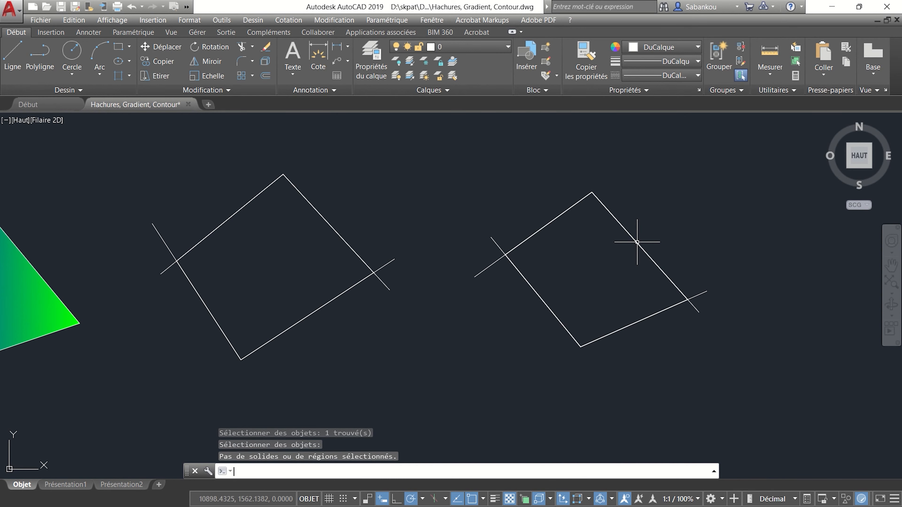